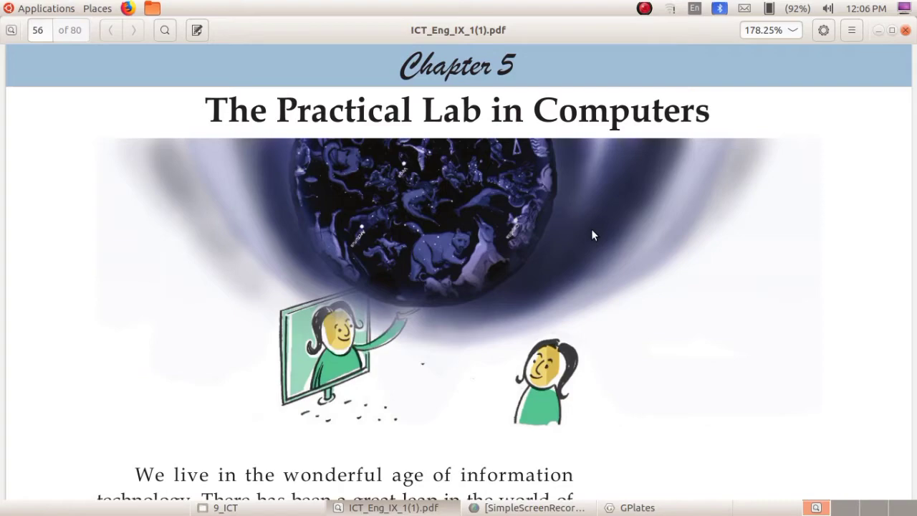
# Step: Scroll from the Chapter 5 opening on page 56 to page 57's Open Feature Collection steps
pyautogui.scroll(-10, 591, 229)
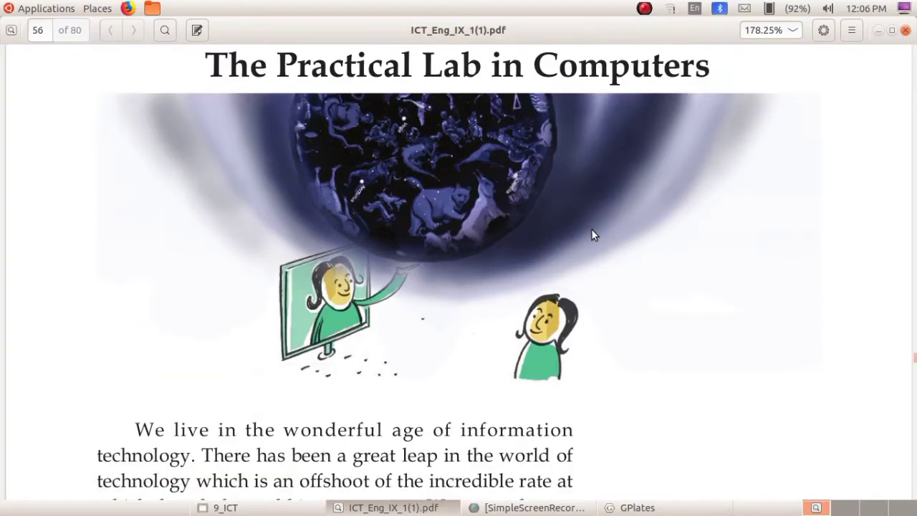
pyautogui.scroll(-2, 592, 235)
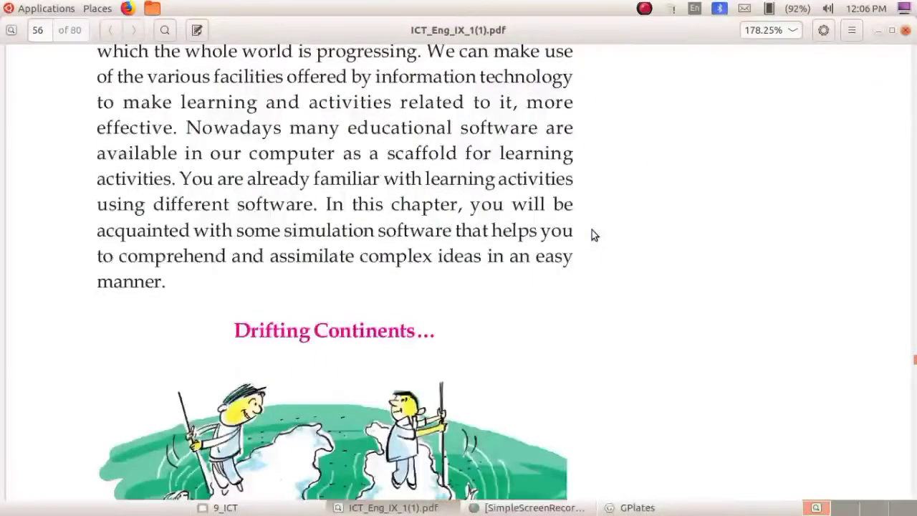
pyautogui.scroll(-1, 592, 235)
pyautogui.scroll(-1, 593, 235)
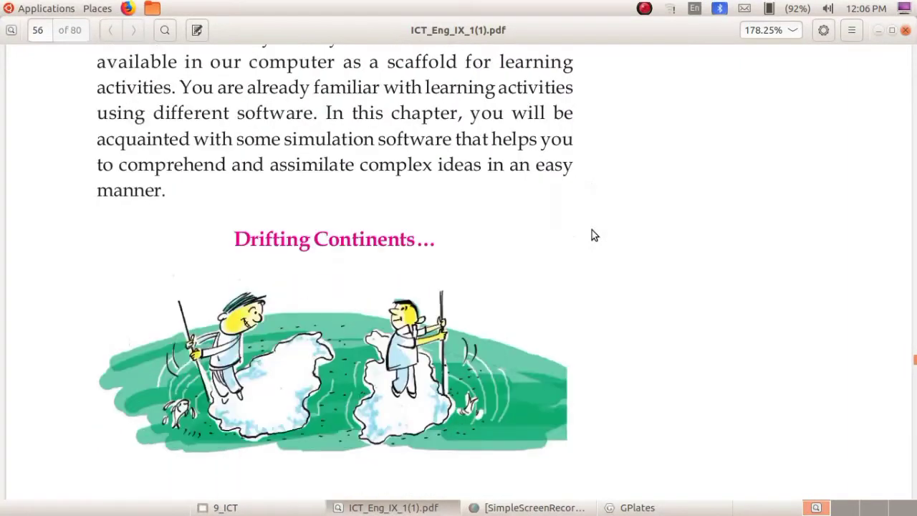
pyautogui.scroll(-2, 593, 235)
pyautogui.scroll(-1, 593, 235)
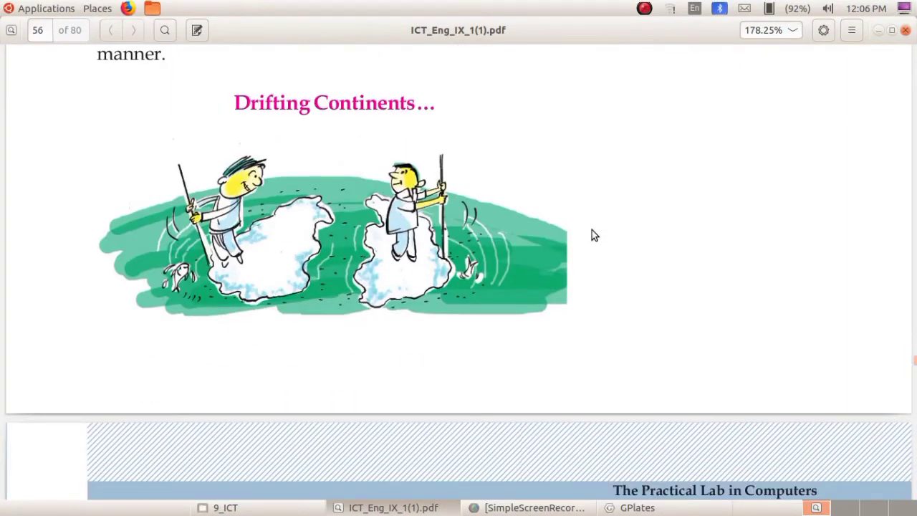
pyautogui.scroll(-1, 592, 235)
pyautogui.scroll(-7, 591, 235)
pyautogui.scroll(-6, 593, 233)
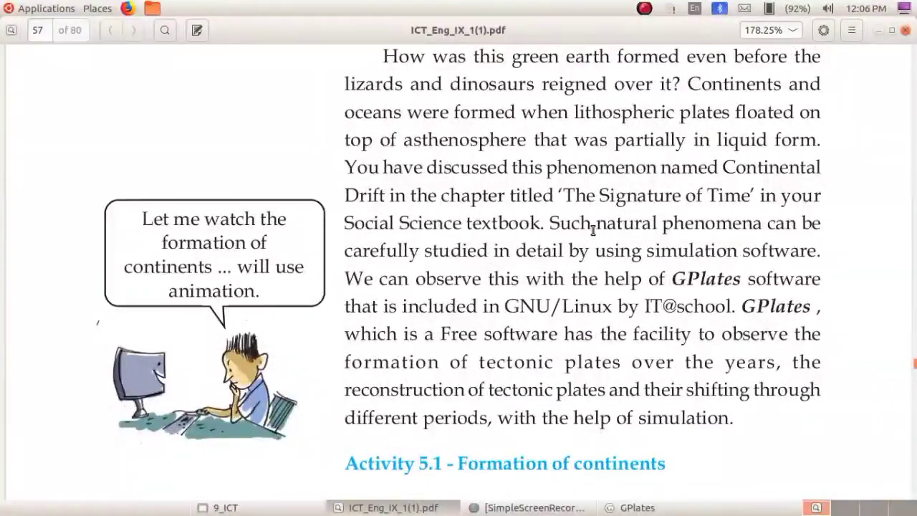
pyautogui.scroll(-3, 593, 229)
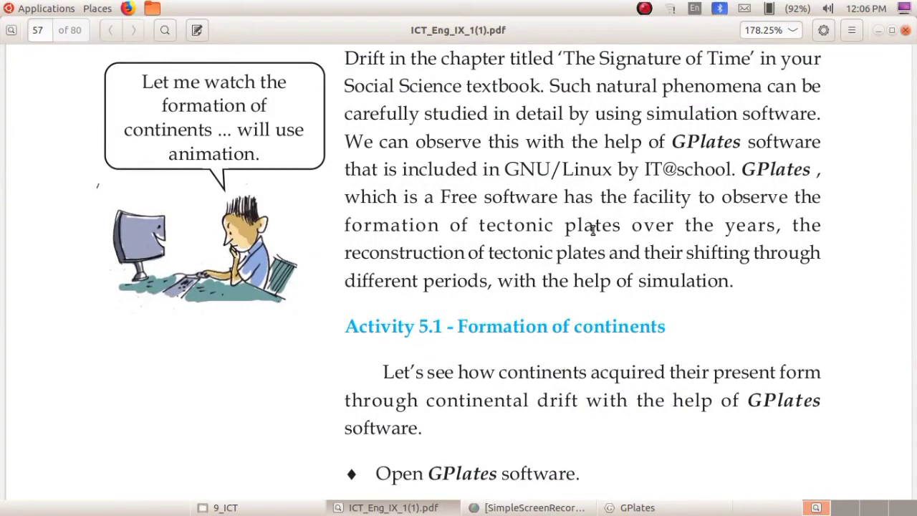
pyautogui.scroll(-4, 593, 229)
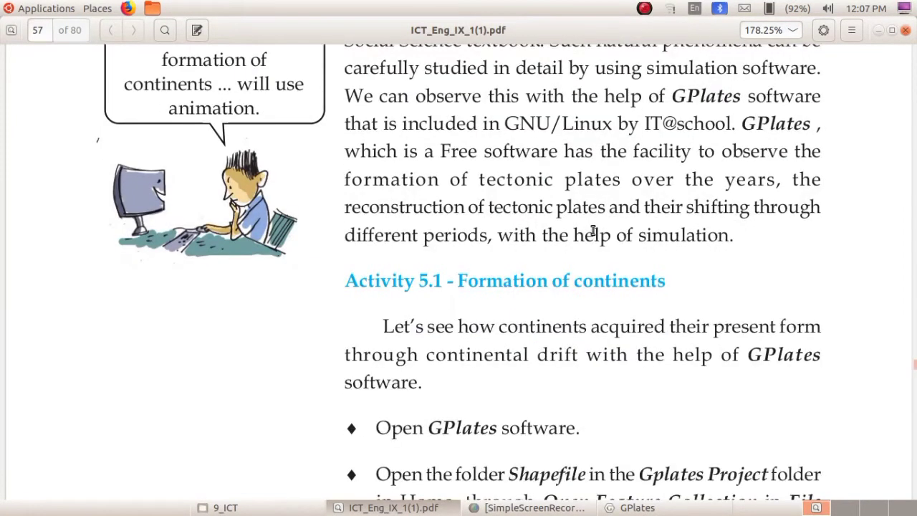
pyautogui.scroll(-4, 593, 230)
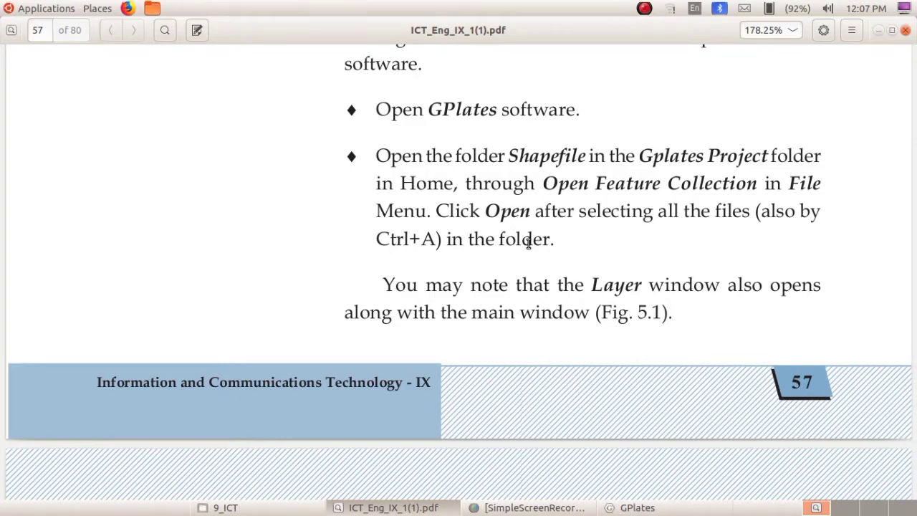
pyautogui.scroll(-10, 528, 243)
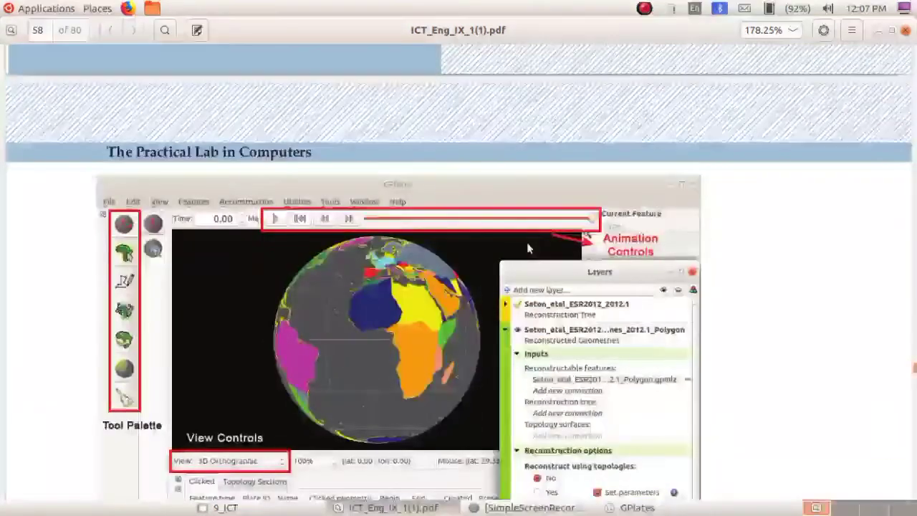
# Step: Scroll past the GPlates main window figure to page 59's Text Overlay and Full Screen steps
pyautogui.scroll(-3, 529, 247)
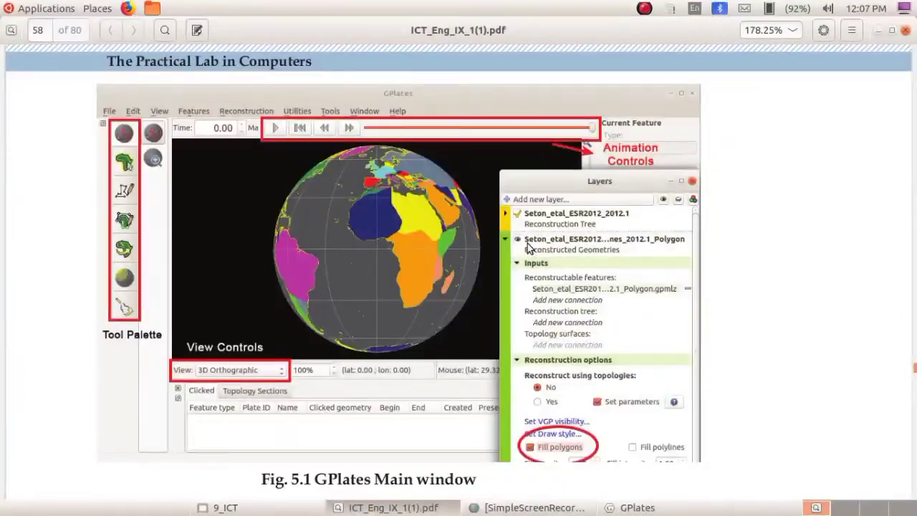
pyautogui.scroll(-5, 619, 259)
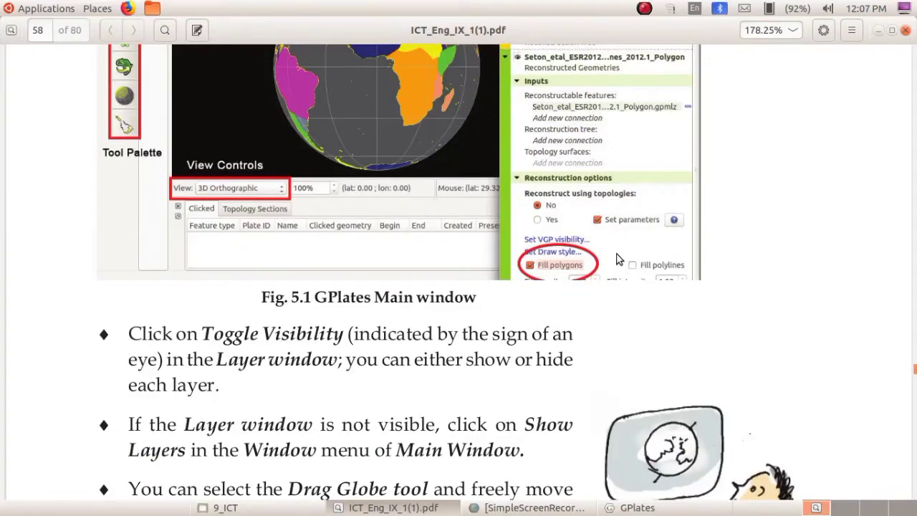
pyautogui.scroll(-1, 618, 260)
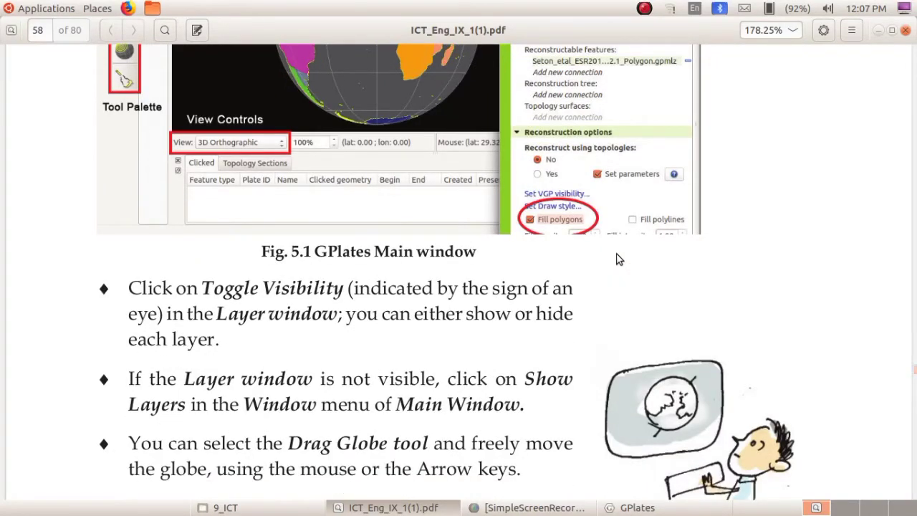
pyautogui.scroll(-5, 619, 260)
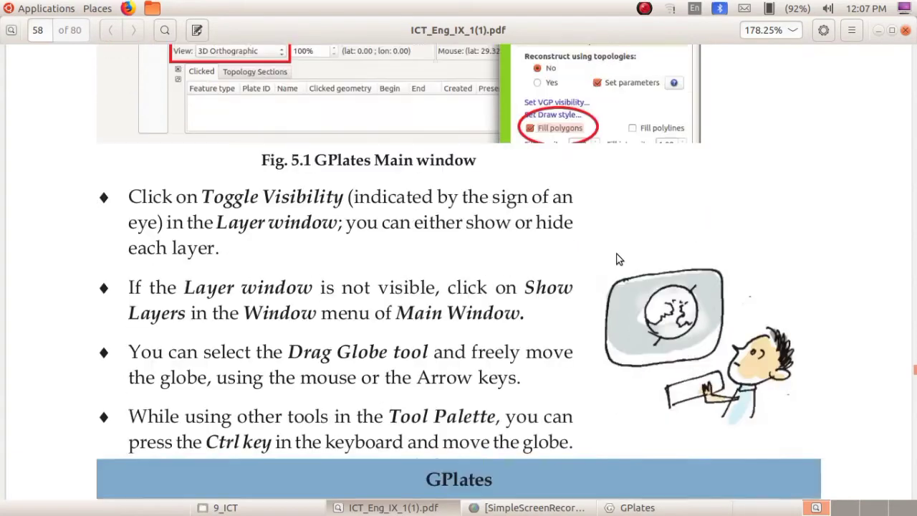
pyautogui.scroll(-1, 619, 259)
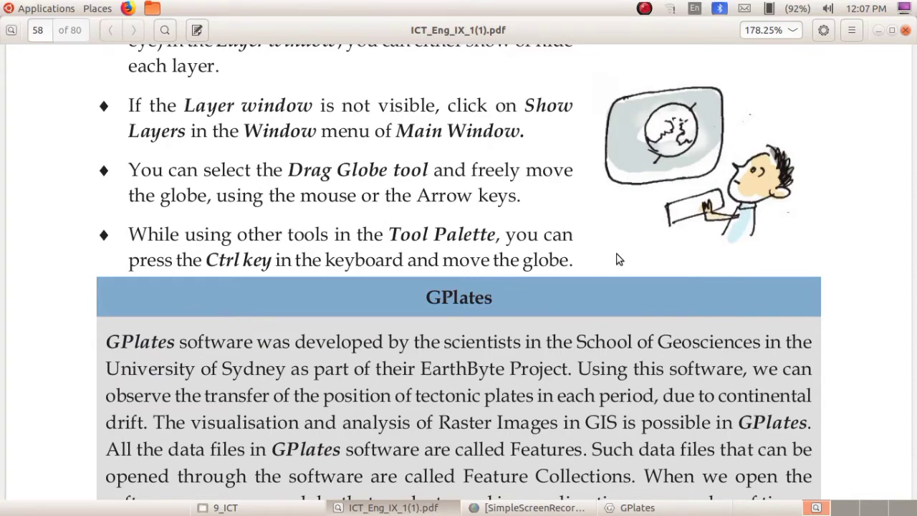
pyautogui.scroll(-5, 618, 258)
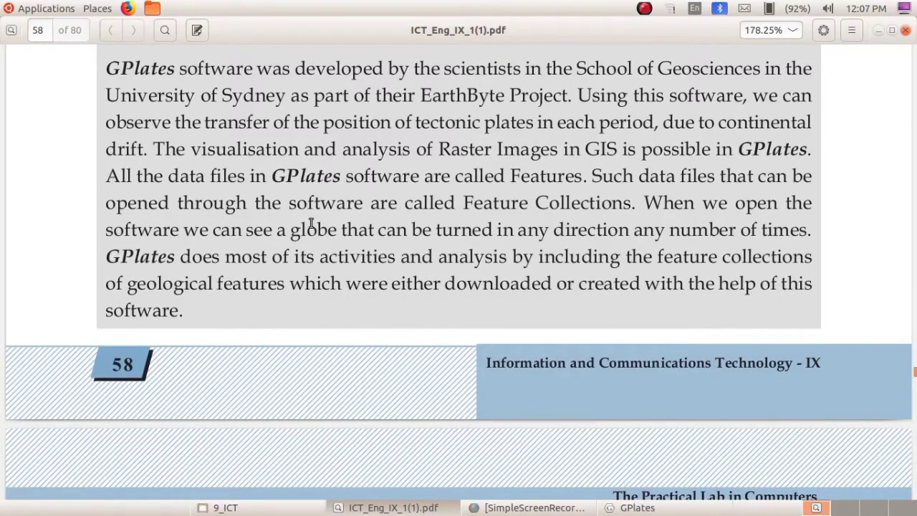
pyautogui.scroll(-5, 515, 229)
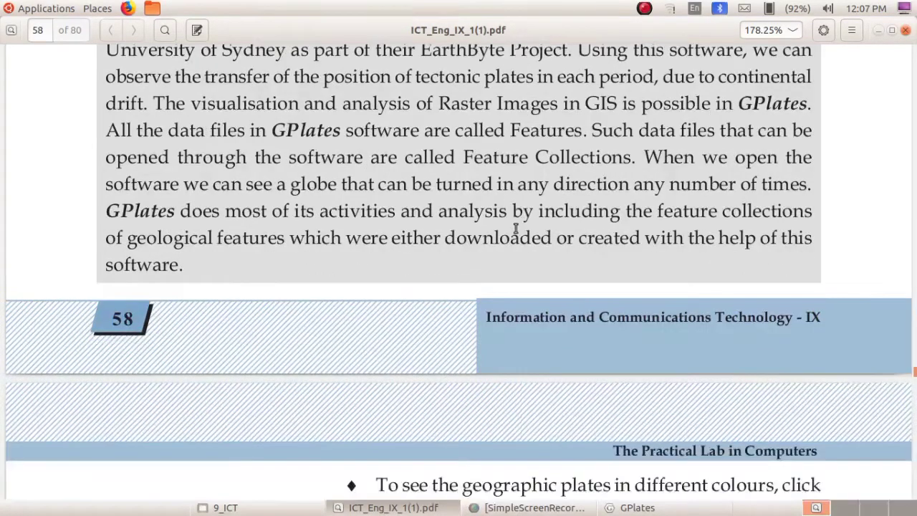
pyautogui.scroll(-3, 515, 229)
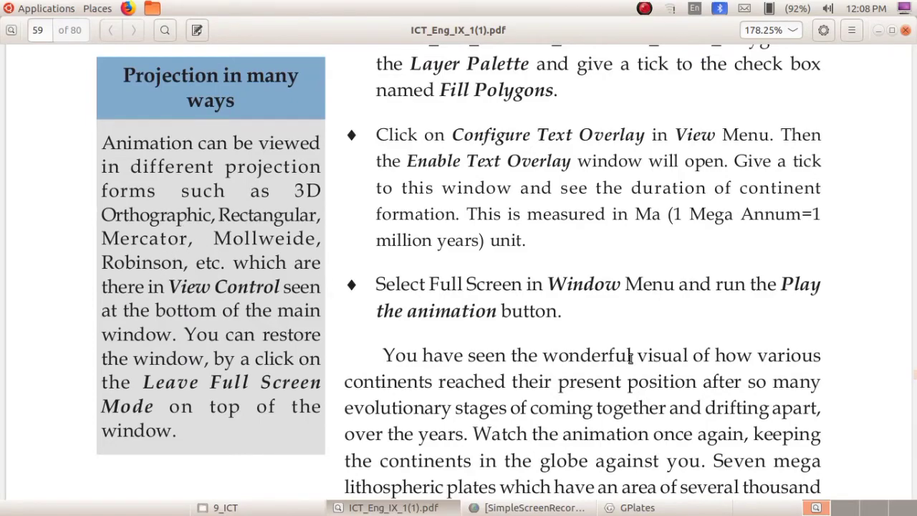
# Step: Scroll past the gproj save note to Activity 5.2 - Let's find volcanoes on page 60
pyautogui.scroll(-15, 631, 359)
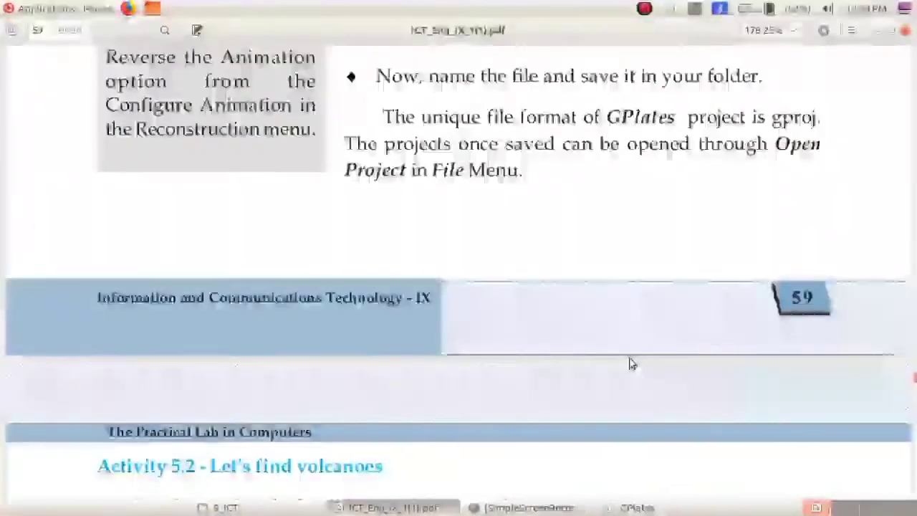
pyautogui.scroll(-8, 630, 364)
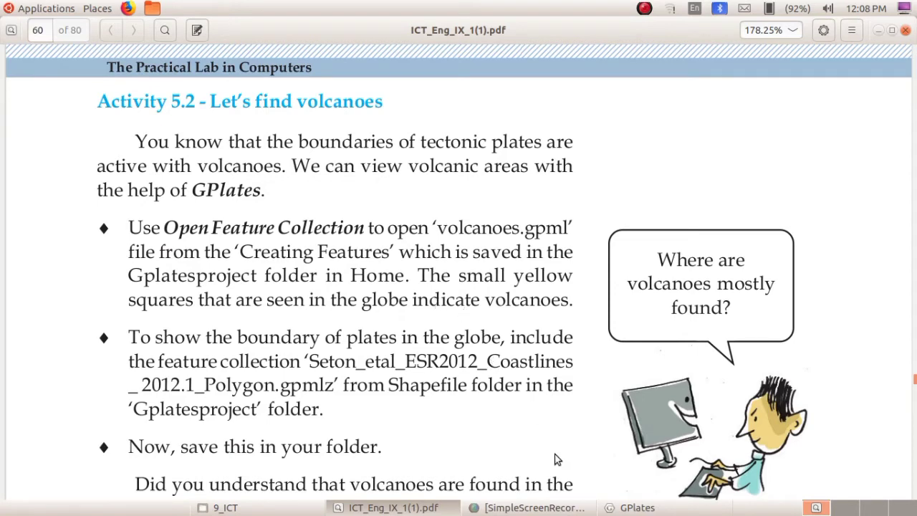
# Step: Close the existing GPlates window and relaunch GPlates maximized from the educational applications menu
pyautogui.click(637, 507)
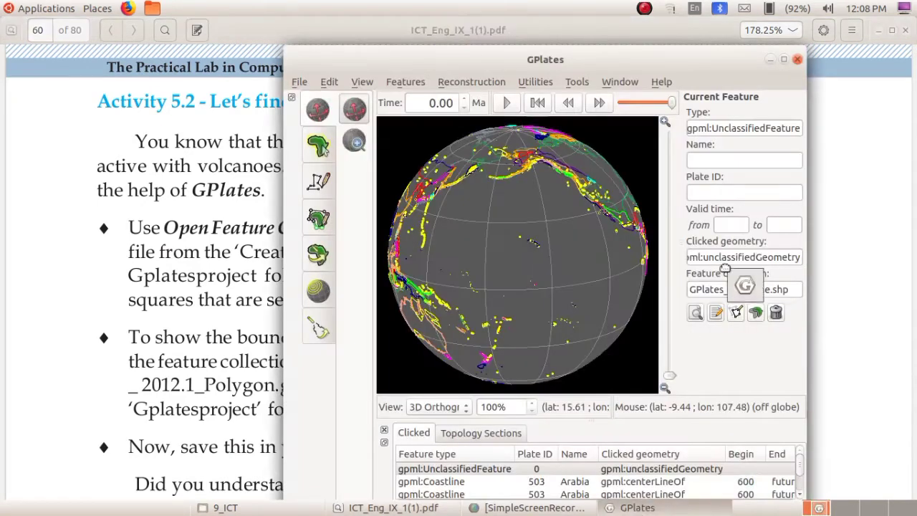
pyautogui.click(797, 59)
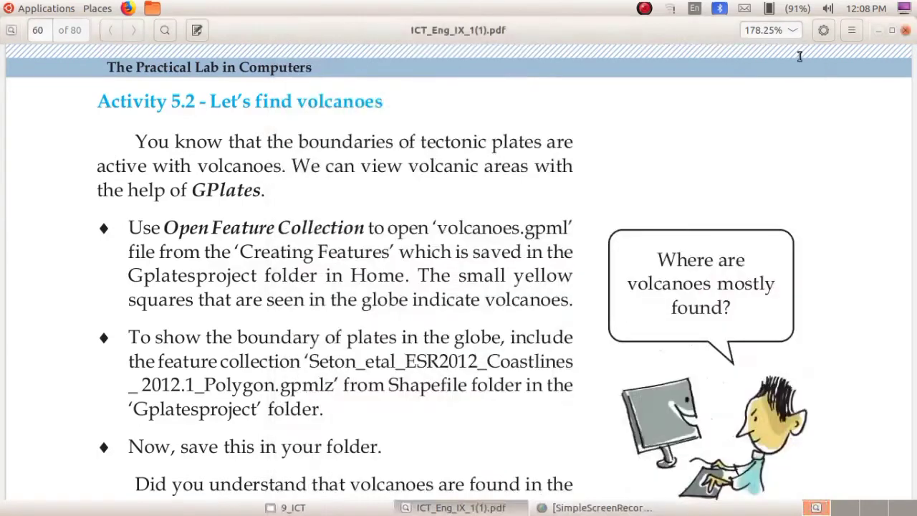
pyautogui.click(69, 10)
pyautogui.moveTo(76, 56)
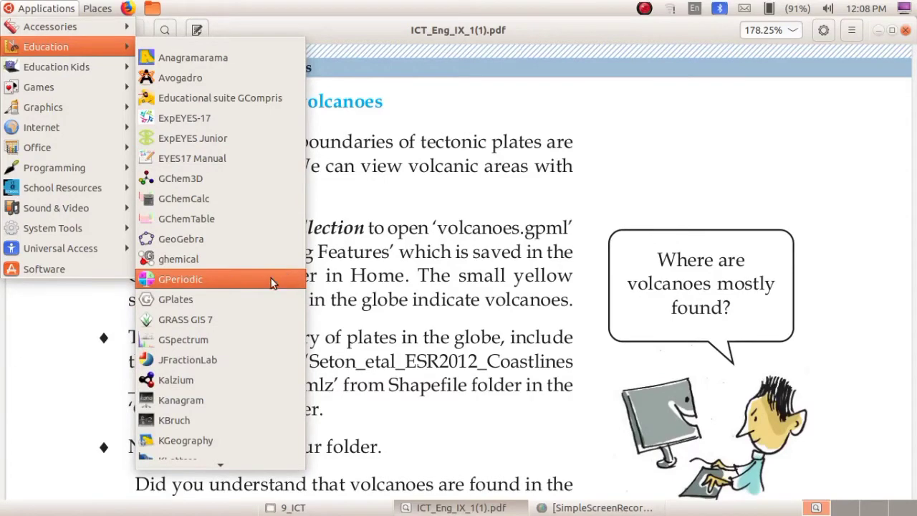
pyautogui.click(258, 295)
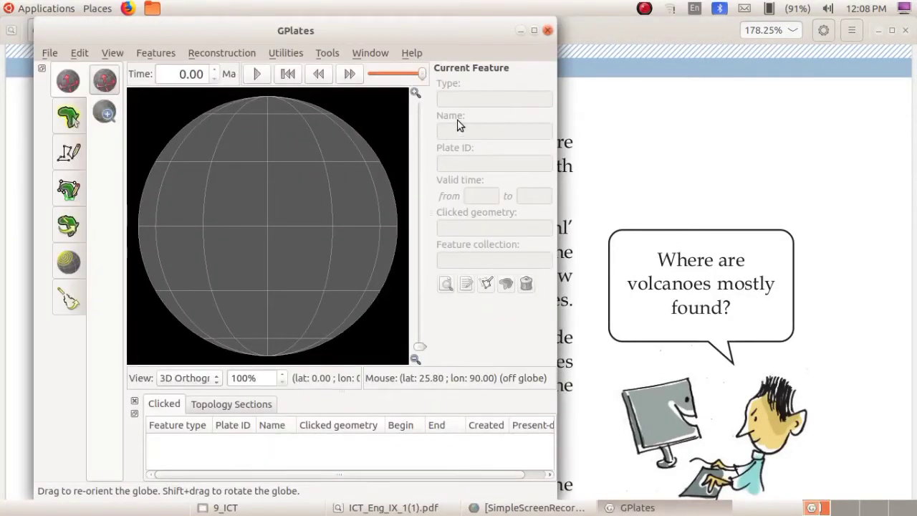
pyautogui.click(534, 31)
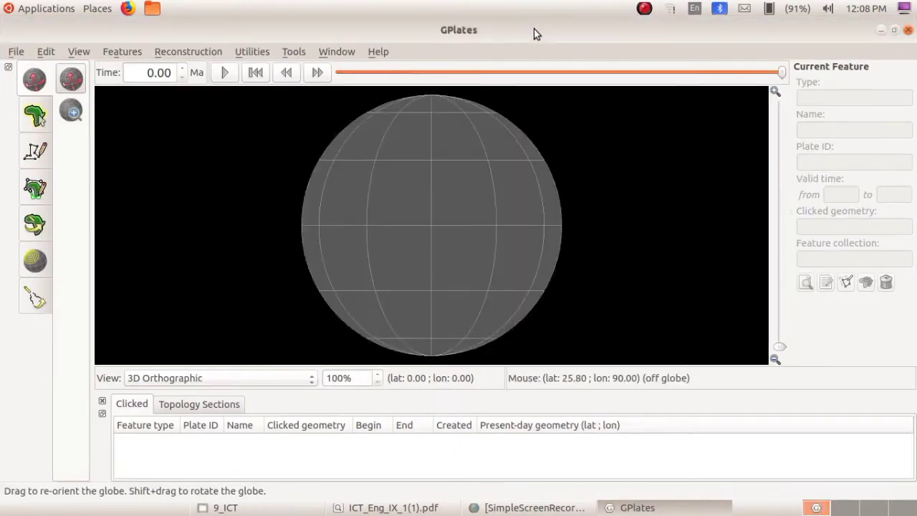
# Step: Open all seven files in GplatesProject > Shapefile as feature collections
pyautogui.click(16, 53)
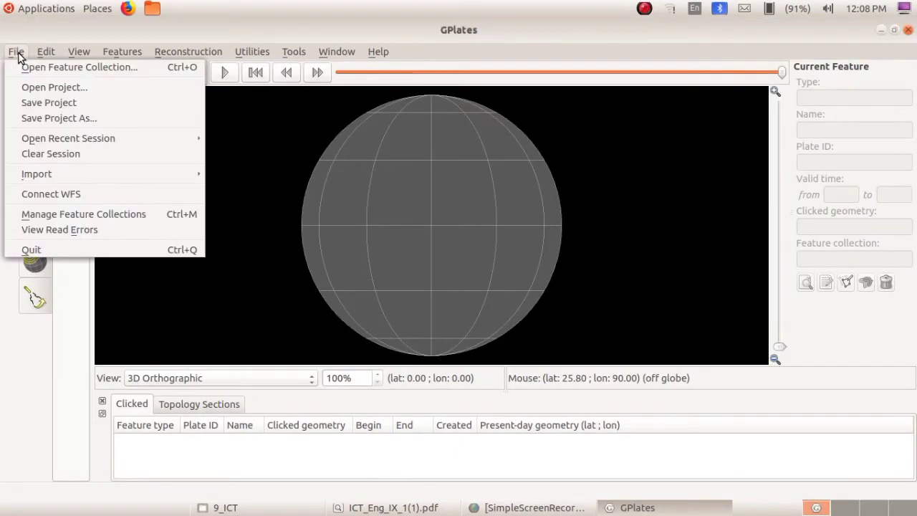
pyautogui.click(50, 72)
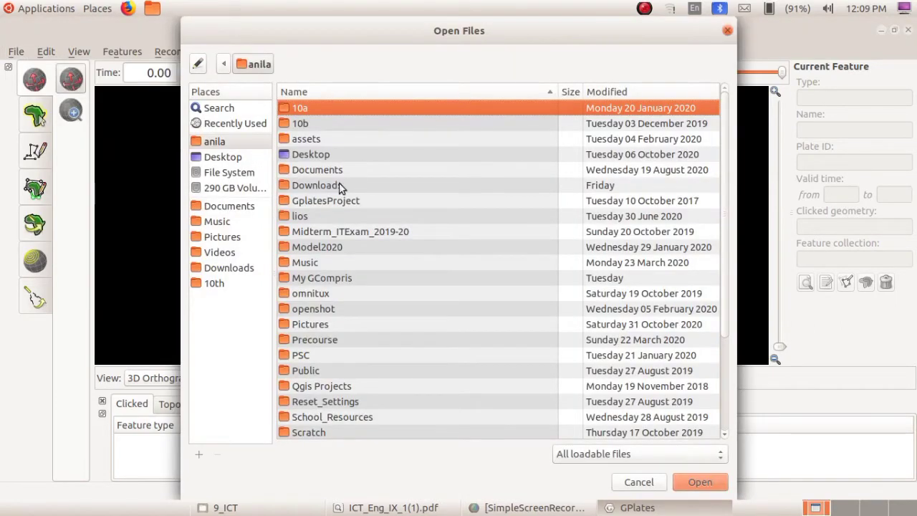
pyautogui.click(339, 206)
pyautogui.doubleClick(338, 206)
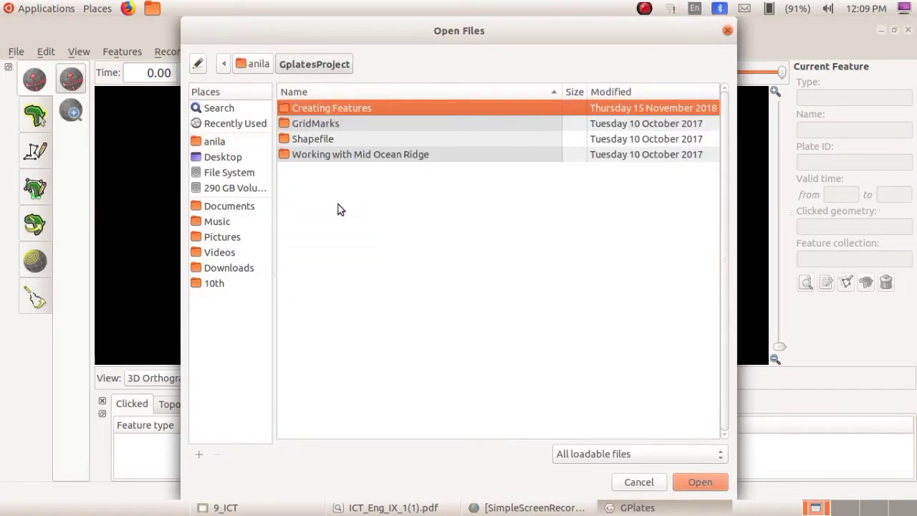
pyautogui.doubleClick(324, 140)
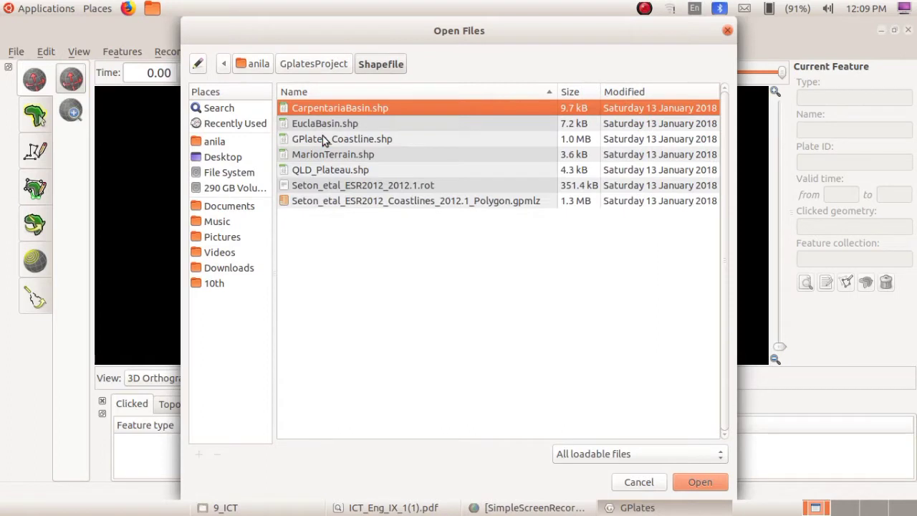
pyautogui.hotkey('ctrl', 'a')
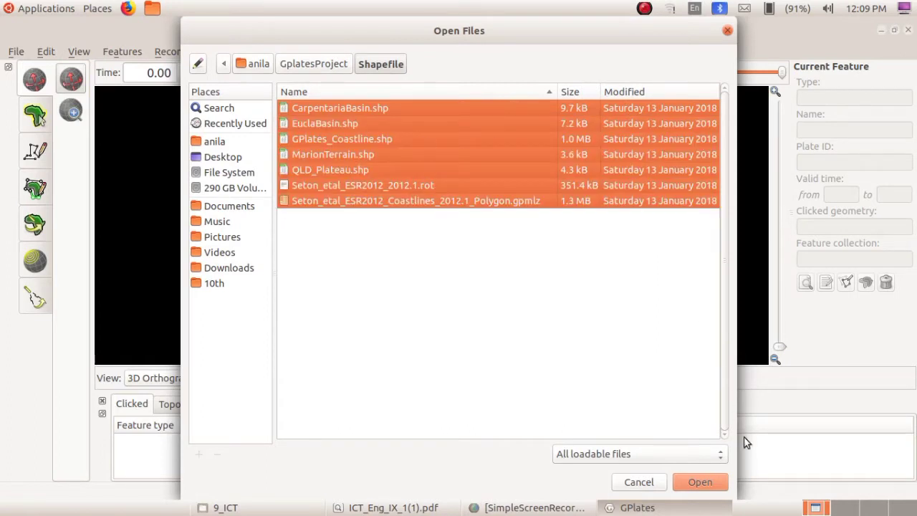
pyautogui.click(706, 483)
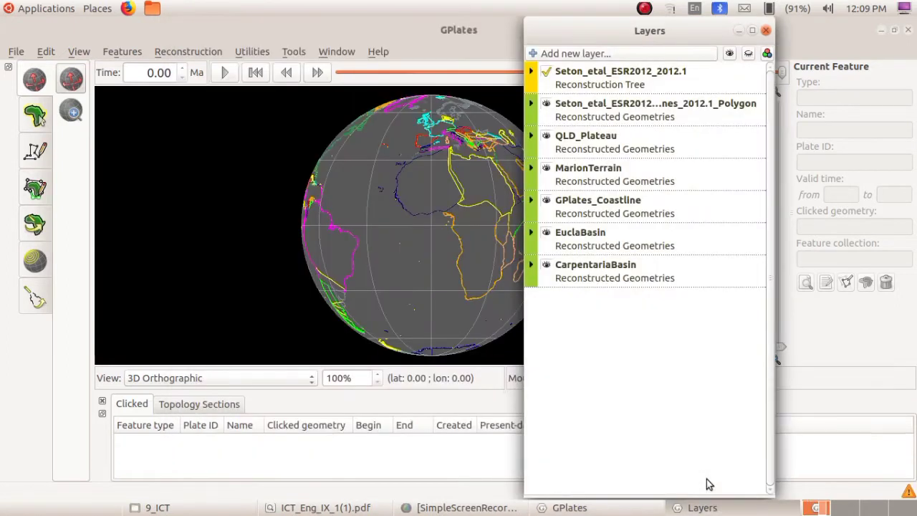
# Step: Drag the Layers window to the right edge so the globe is uncovered
pyautogui.moveTo(655, 32); pyautogui.dragTo(793, 37)
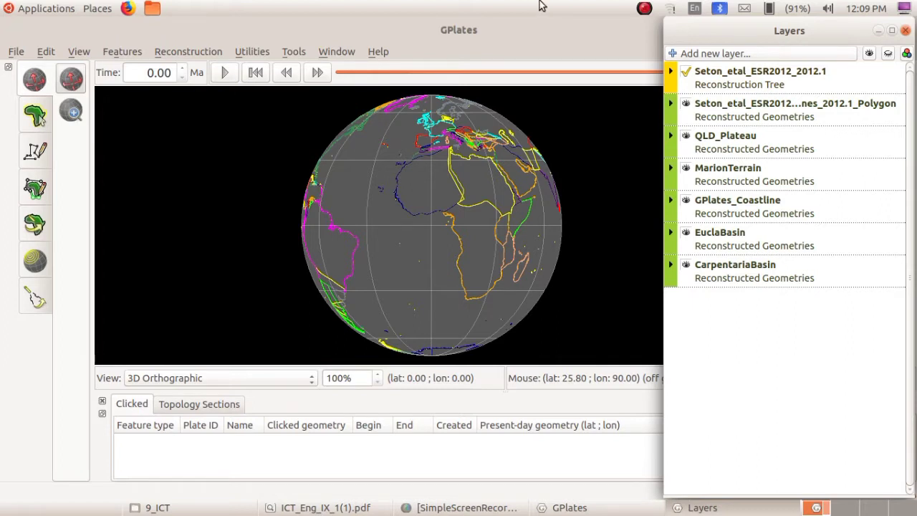
# Step: Load volcanoes.gpml from the GplatesProject > Creating Features folder
pyautogui.click(15, 52)
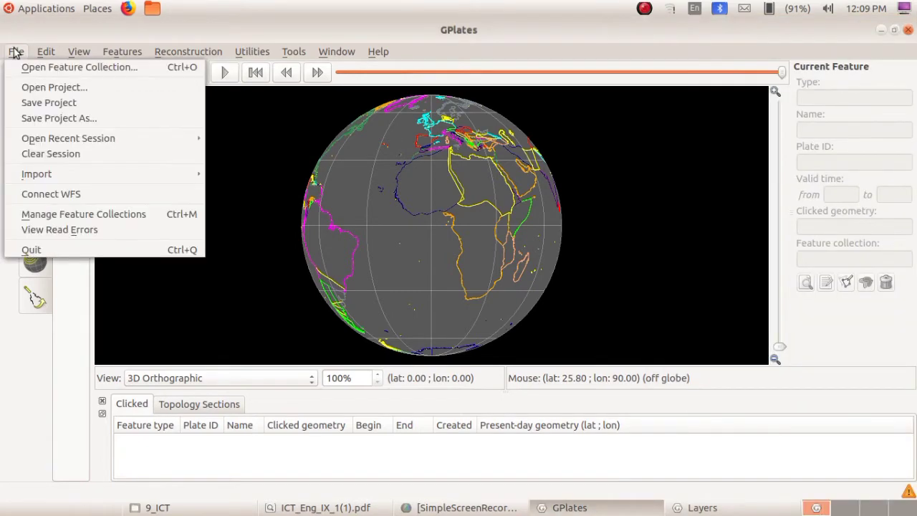
pyautogui.click(36, 67)
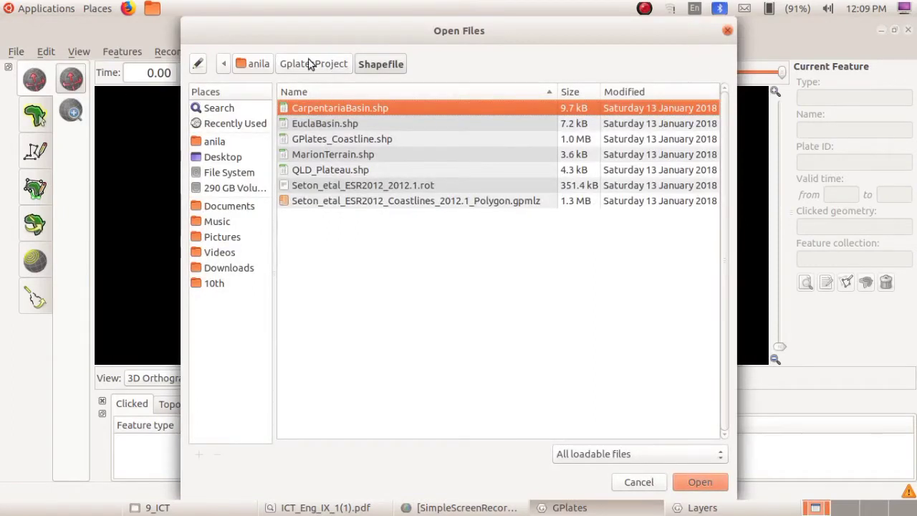
pyautogui.click(259, 65)
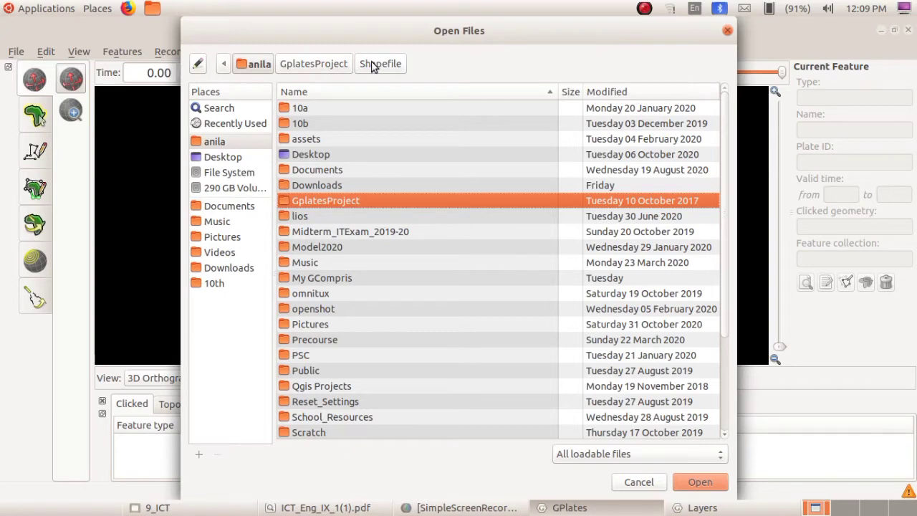
pyautogui.click(372, 64)
pyautogui.click(320, 66)
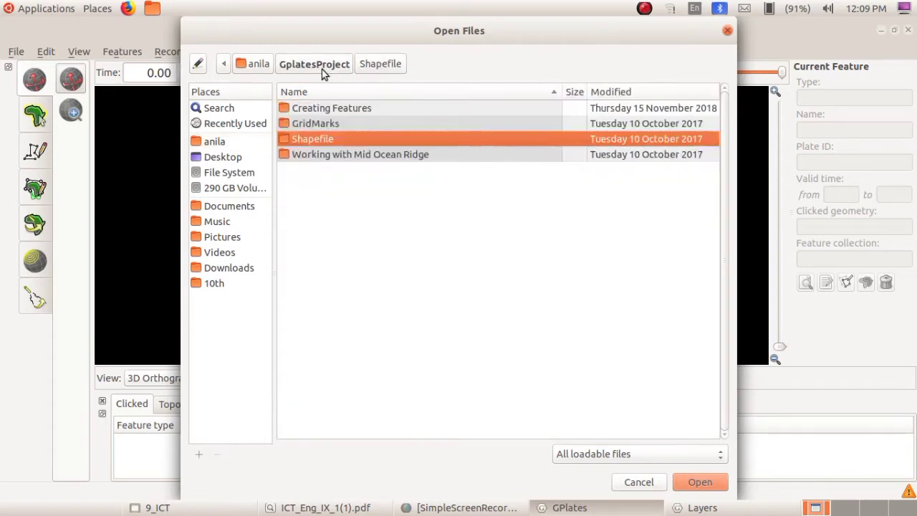
pyautogui.doubleClick(375, 107)
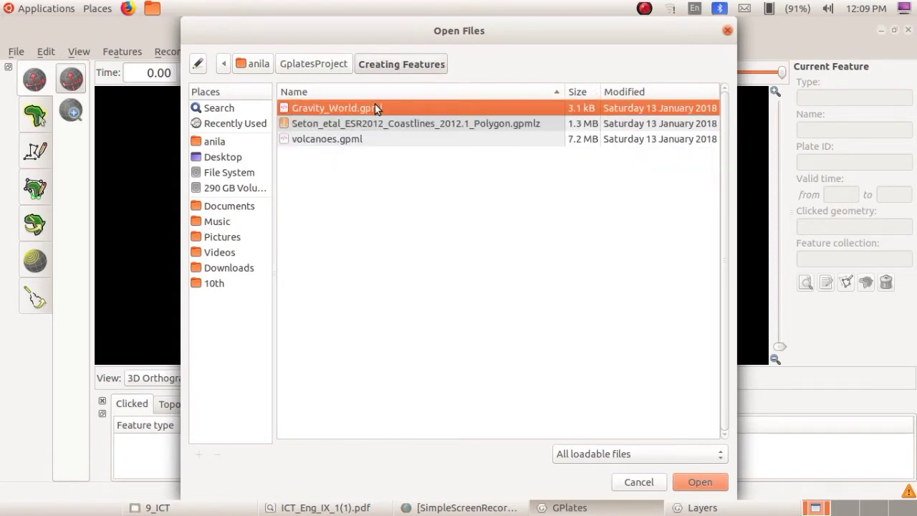
pyautogui.click(364, 142)
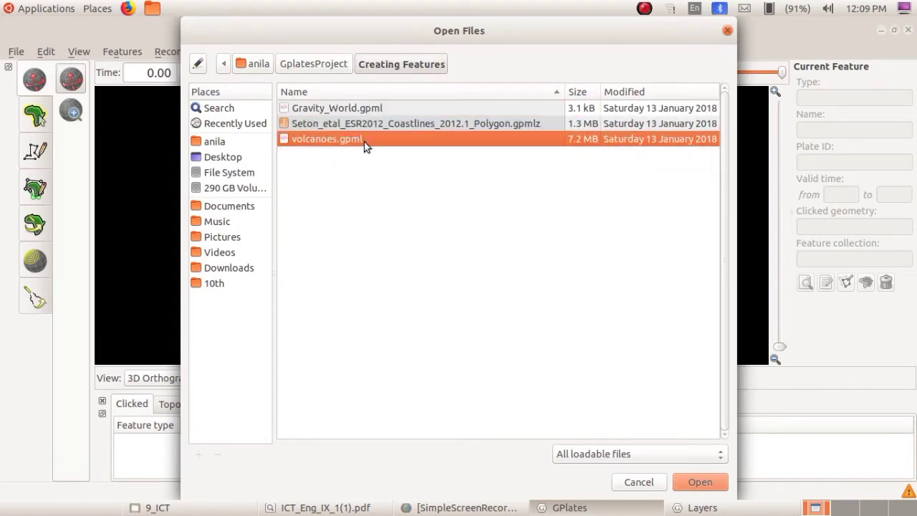
pyautogui.click(715, 485)
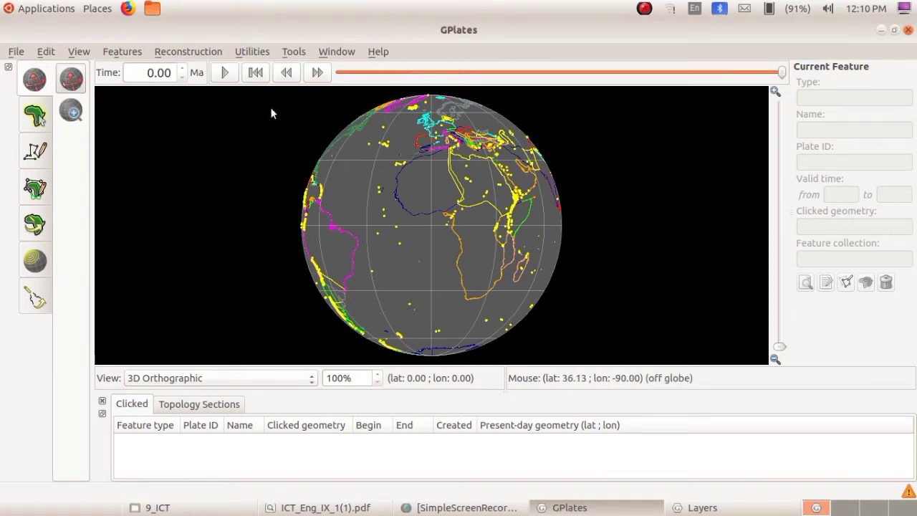
# Step: Load Seton_etal_ESR2012_Coastlines_2012.1_Polygon.gpmlz from the GplatesProject > Shapefile folder
pyautogui.click(22, 53)
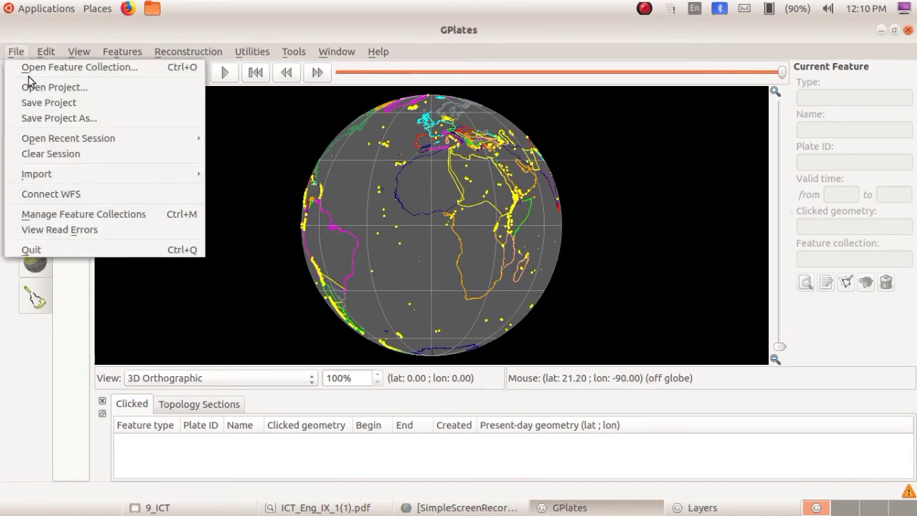
pyautogui.click(26, 67)
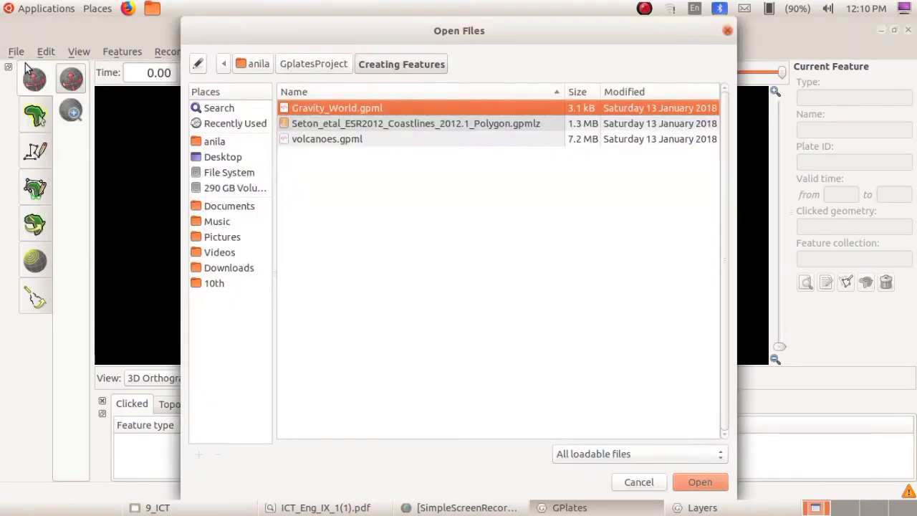
pyautogui.click(326, 65)
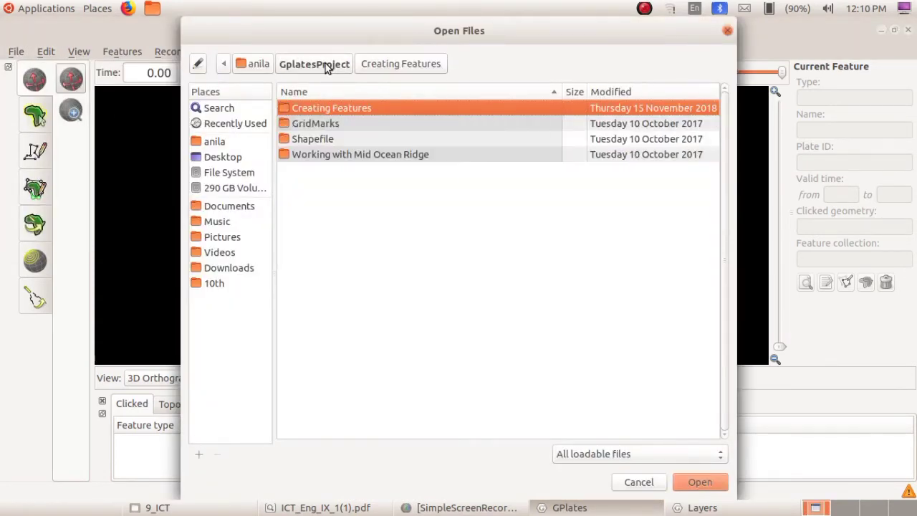
pyautogui.doubleClick(315, 138)
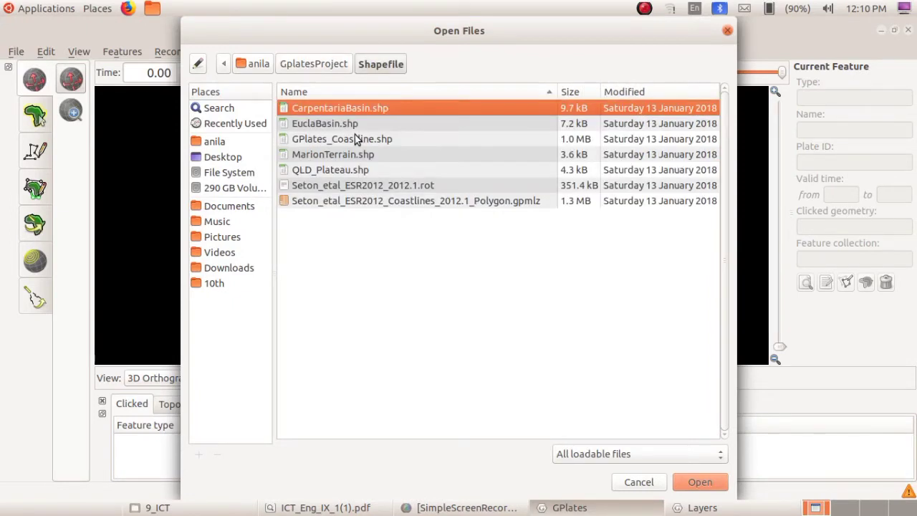
pyautogui.click(396, 202)
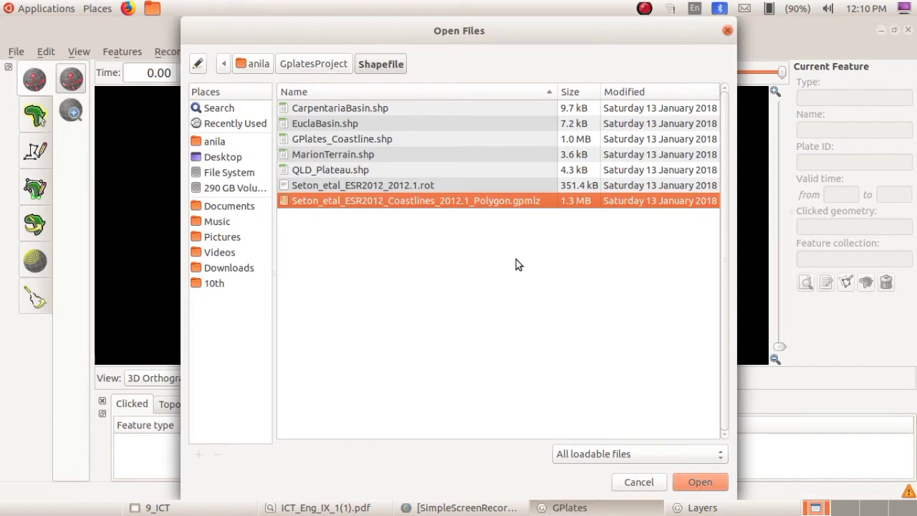
pyautogui.click(699, 481)
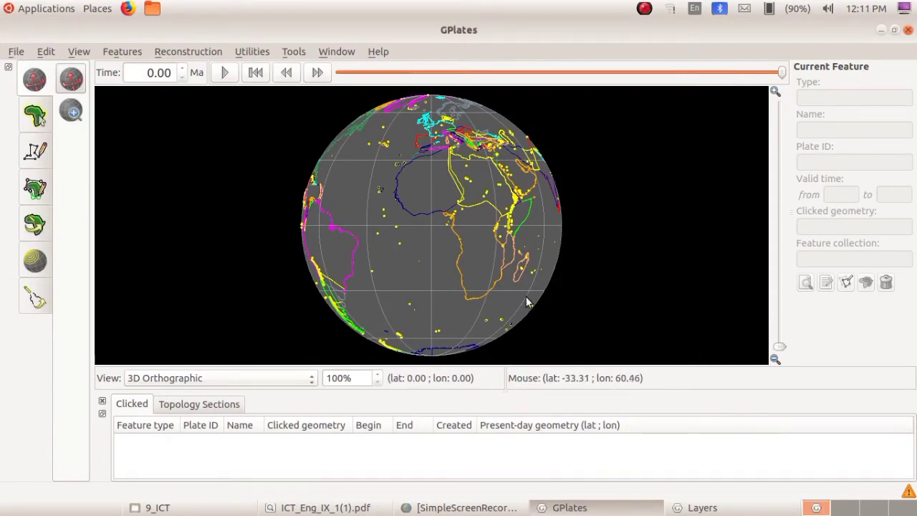
# Step: Rotate the globe to centre near latitude 4, longitude 91, facing South Asia
pyautogui.moveTo(526, 303); pyautogui.dragTo(357, 283)
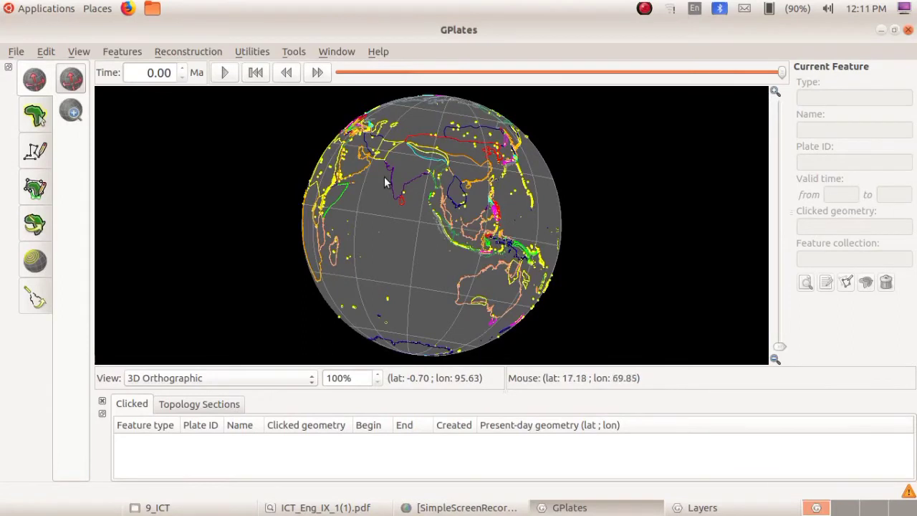
pyautogui.moveTo(391, 195)
pyautogui.mouseDown()
pyautogui.moveTo(421, 224)
pyautogui.moveTo(398, 205)
pyautogui.mouseUp()
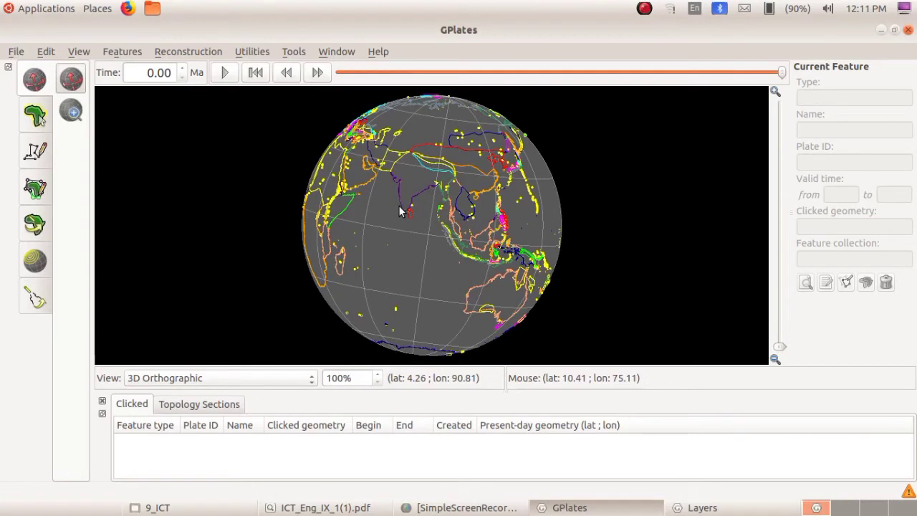
# Step: Save the project as volcano.gproj in the 2020-21 > students_work 9 folder
pyautogui.click(12, 54)
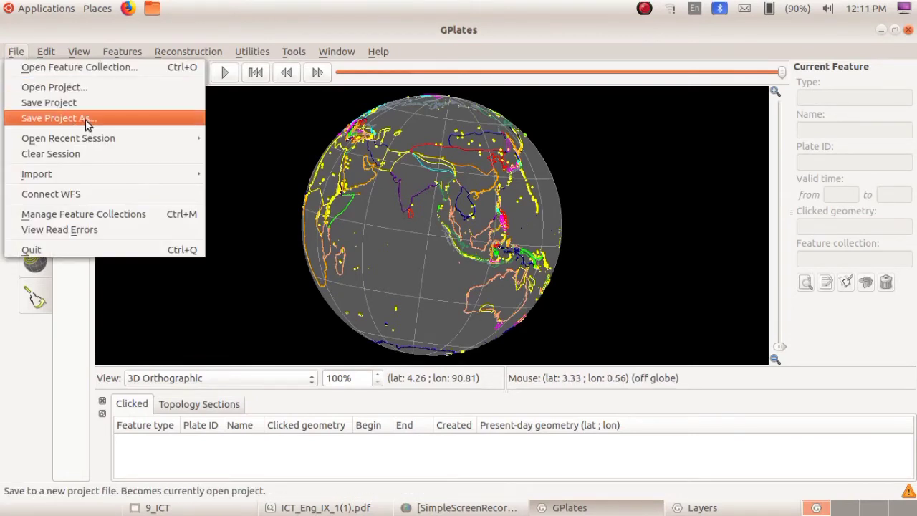
pyautogui.click(126, 106)
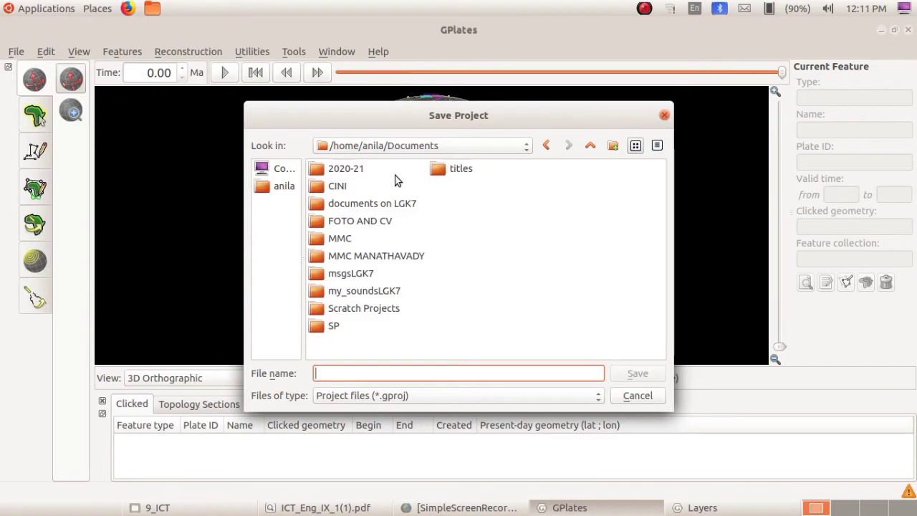
pyautogui.doubleClick(348, 170)
pyautogui.doubleClick(390, 272)
pyautogui.click(325, 372)
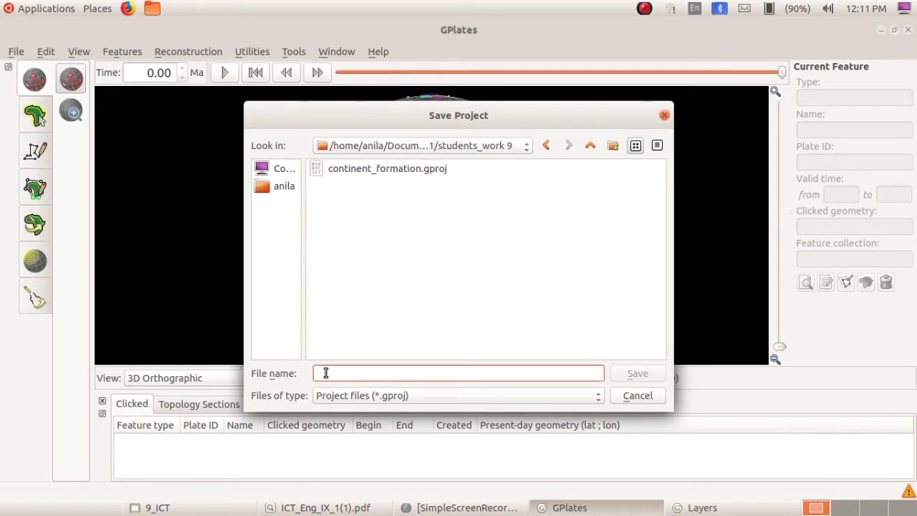
pyautogui.write('volcano')
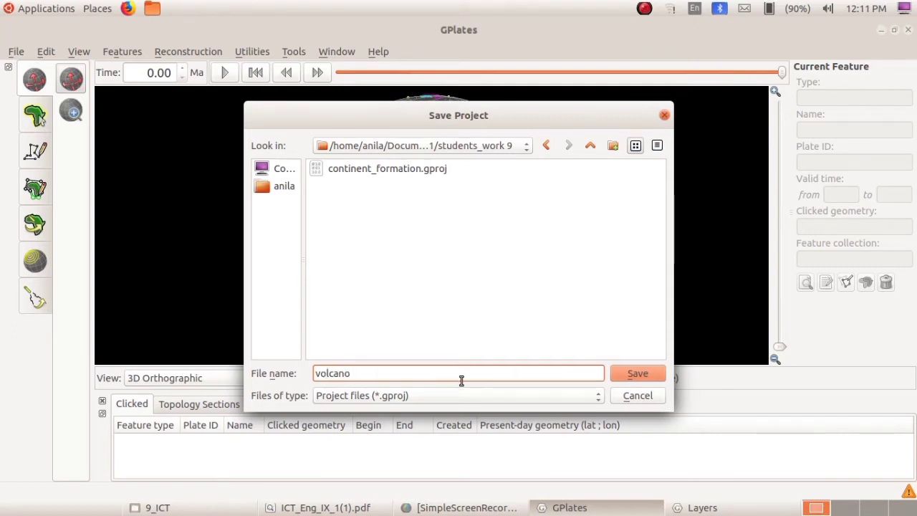
pyautogui.write('.gproj')
pyautogui.click(637, 373)
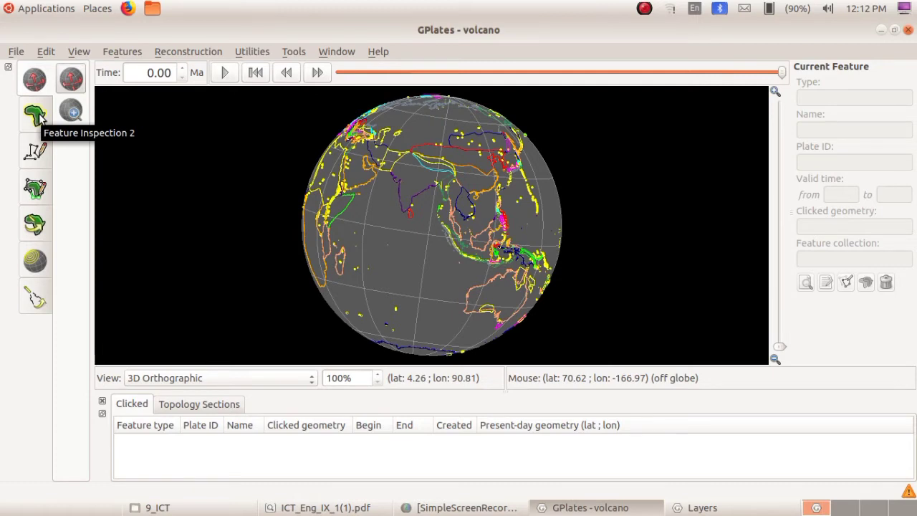
# Step: Query coastlines at Sumatra and South China, ending on North China (plate 601), then select Drag Globe
pyautogui.click(36, 116)
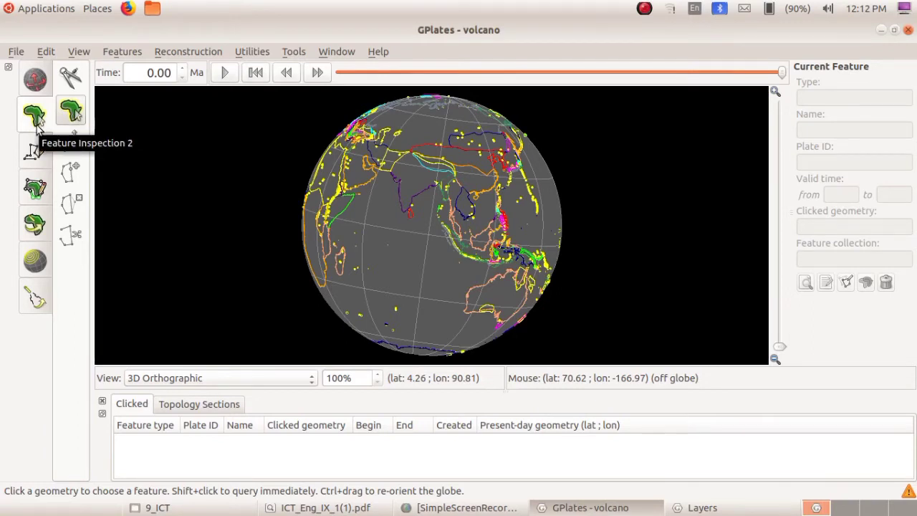
pyautogui.click(75, 114)
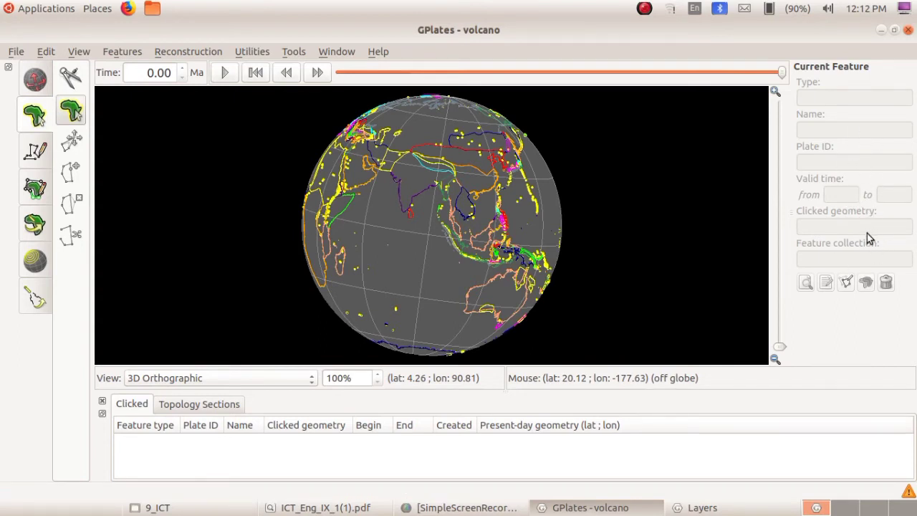
pyautogui.click(354, 273)
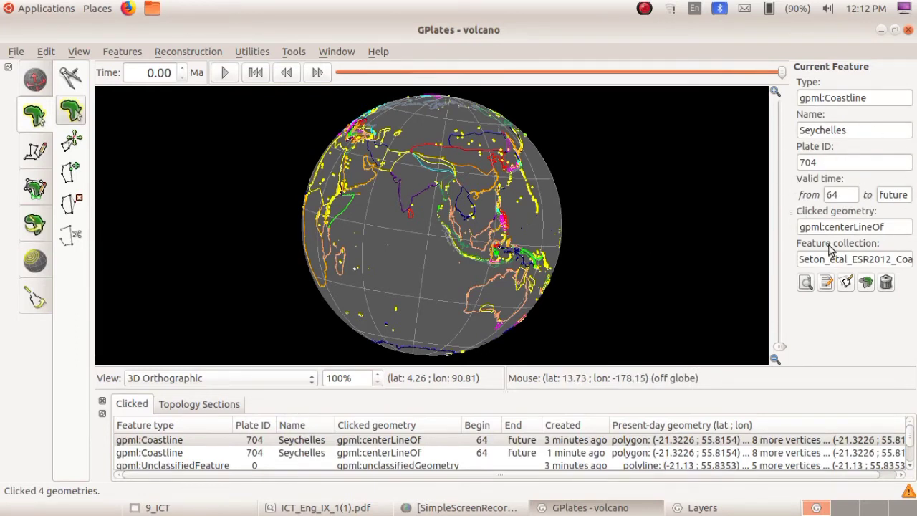
pyautogui.click(449, 244)
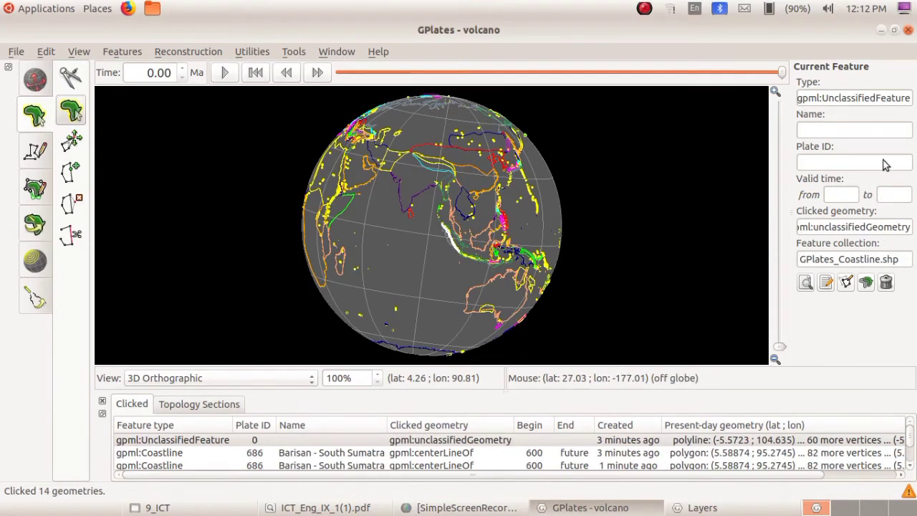
pyautogui.click(500, 177)
pyautogui.click(499, 177)
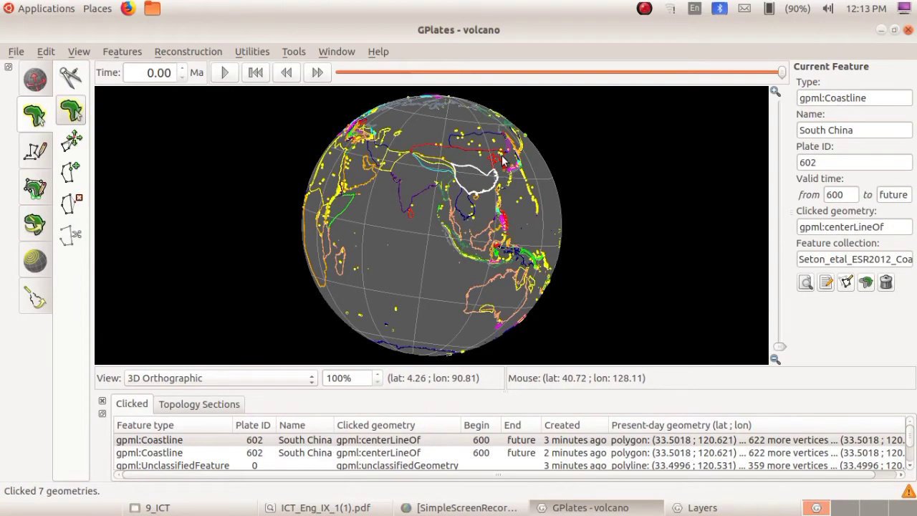
pyautogui.click(503, 161)
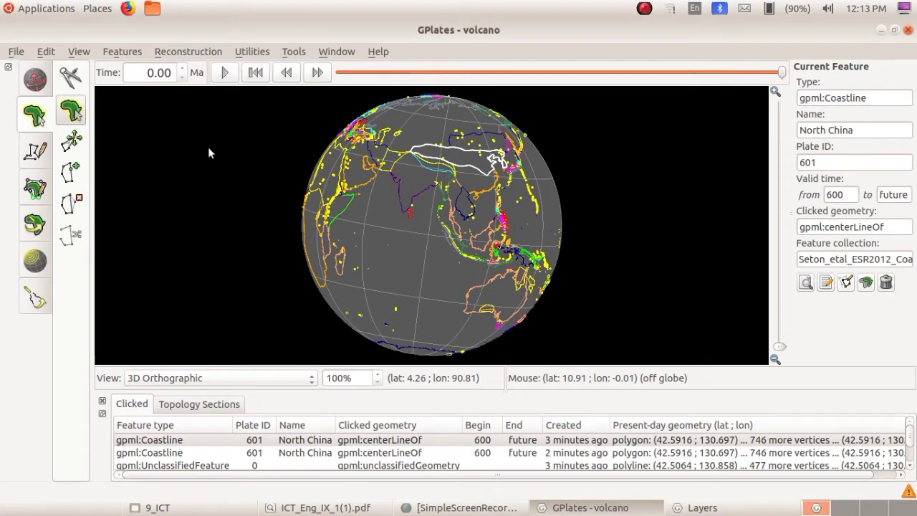
pyautogui.click(35, 80)
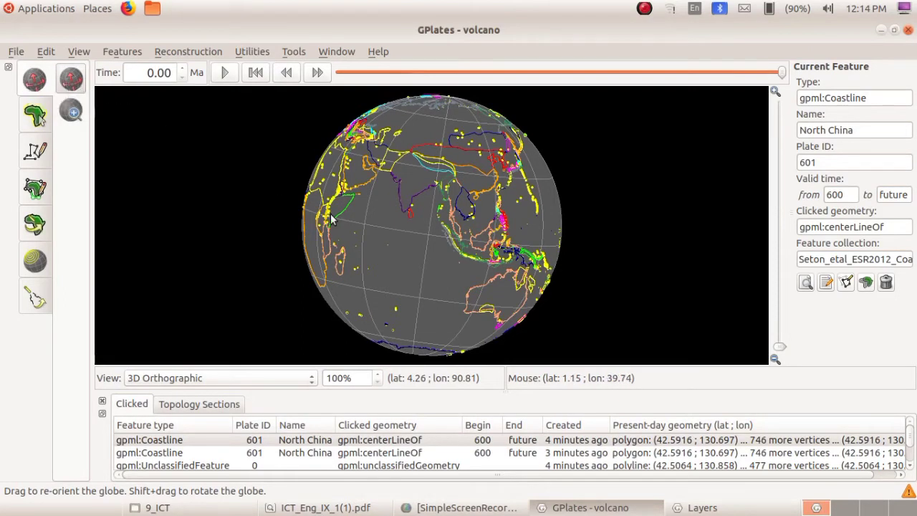
# Step: Turn the globe from Asia so the Pacific and its ring of volcanoes face the viewer
pyautogui.moveTo(487, 247); pyautogui.dragTo(301, 231)
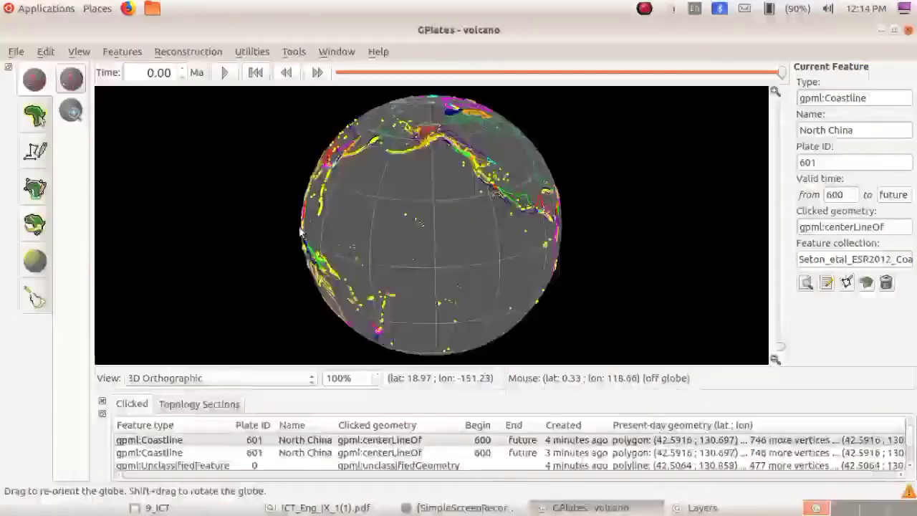
pyautogui.moveTo(406, 283); pyautogui.dragTo(407, 271)
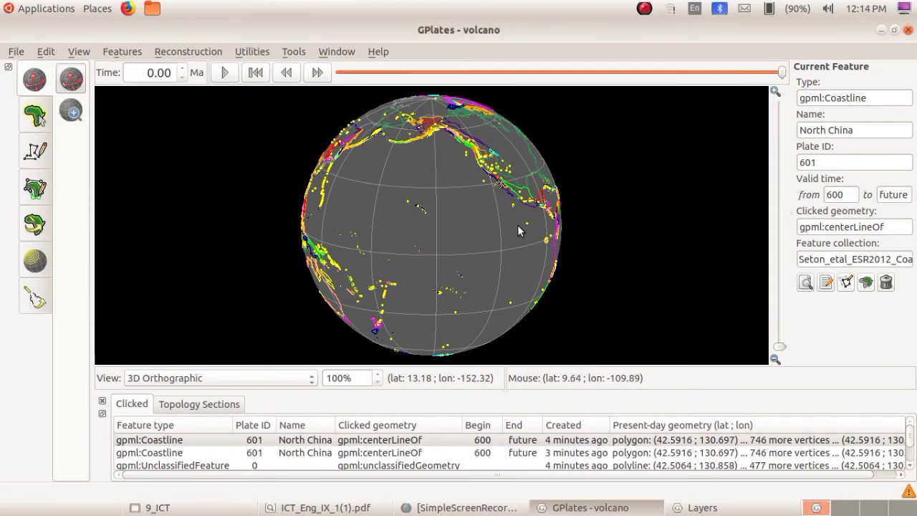
pyautogui.click(207, 55)
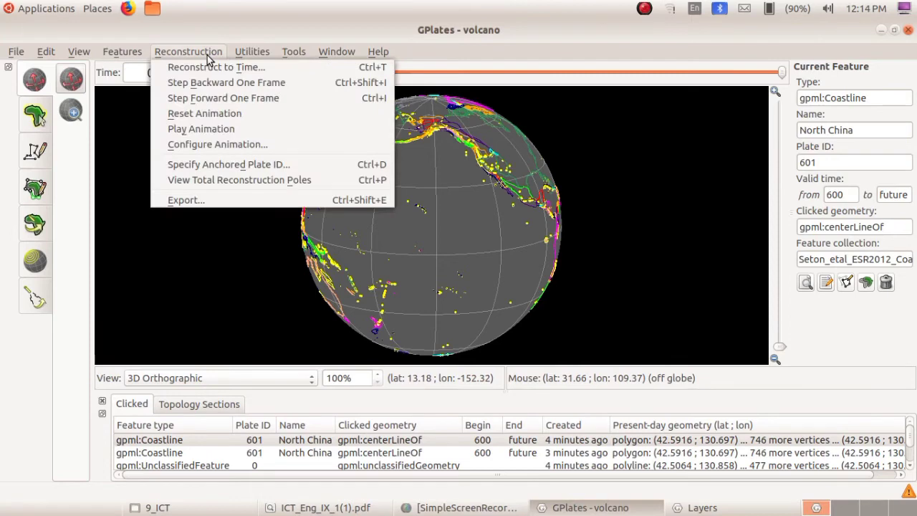
# Step: Set up a single-snapshot export at 0.0000 Ma and start adding a data item to it
pyautogui.click(247, 200)
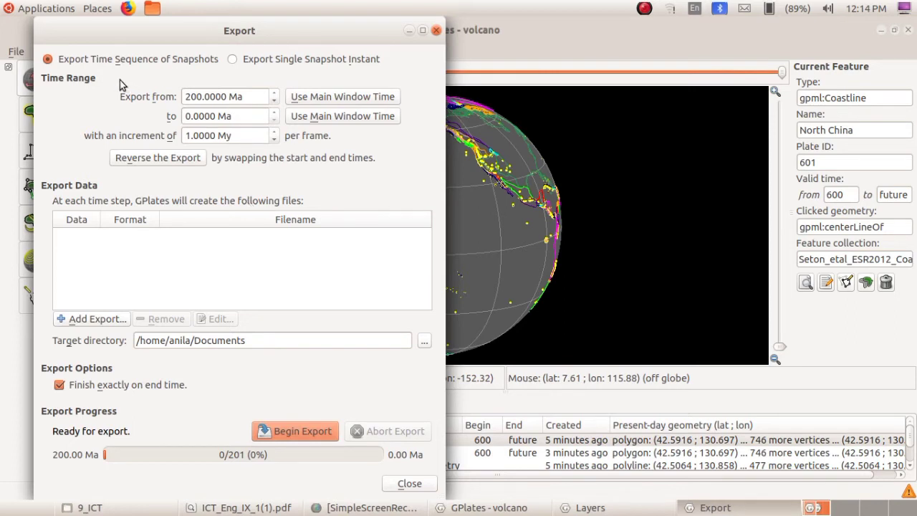
pyautogui.click(234, 63)
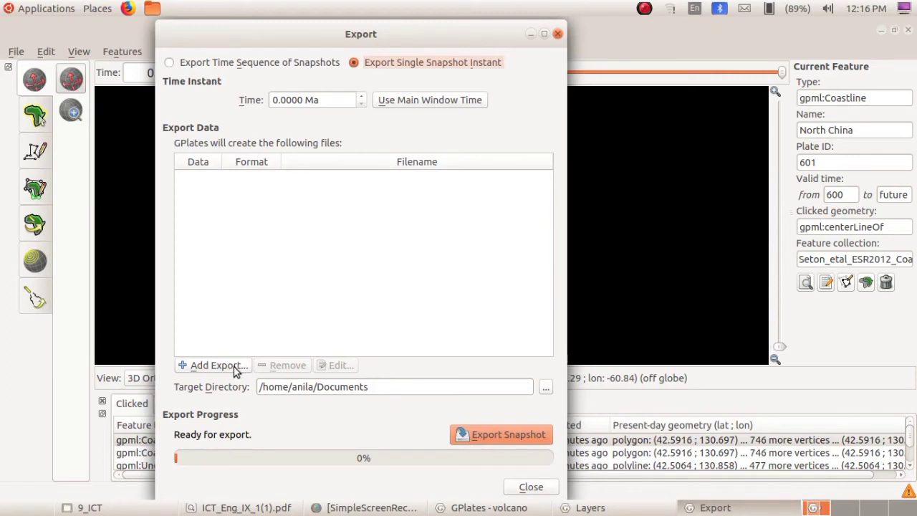
pyautogui.click(214, 365)
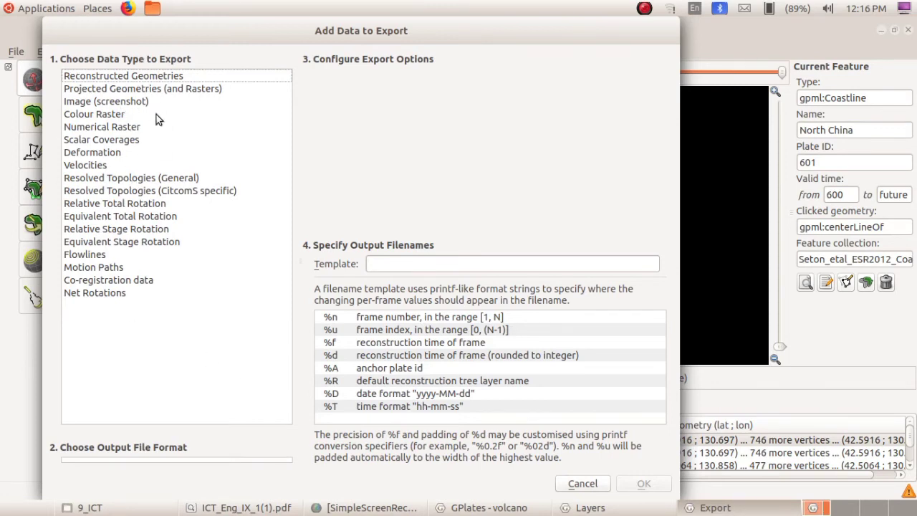
# Step: Add Projected Geometries (and Rasters) in SVG format, keeping the snapshot_%0.2fMa.svg file name template
pyautogui.click(182, 92)
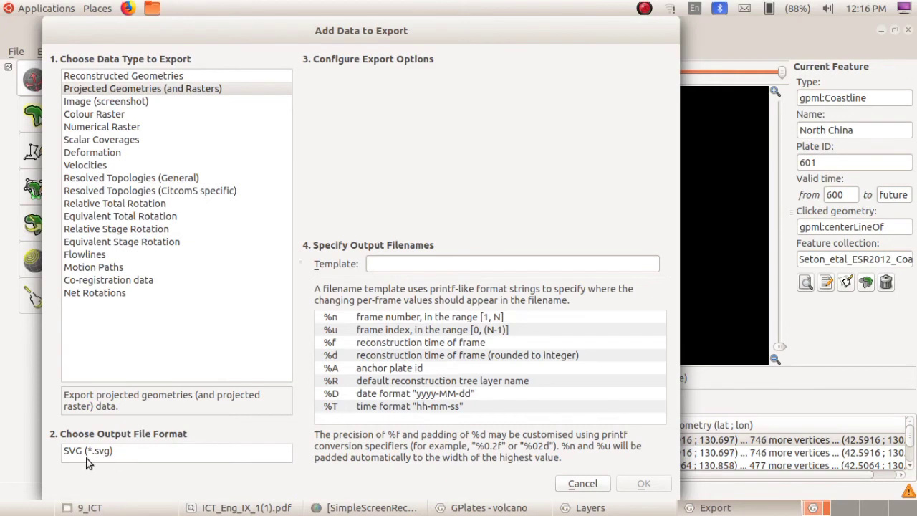
pyautogui.click(121, 447)
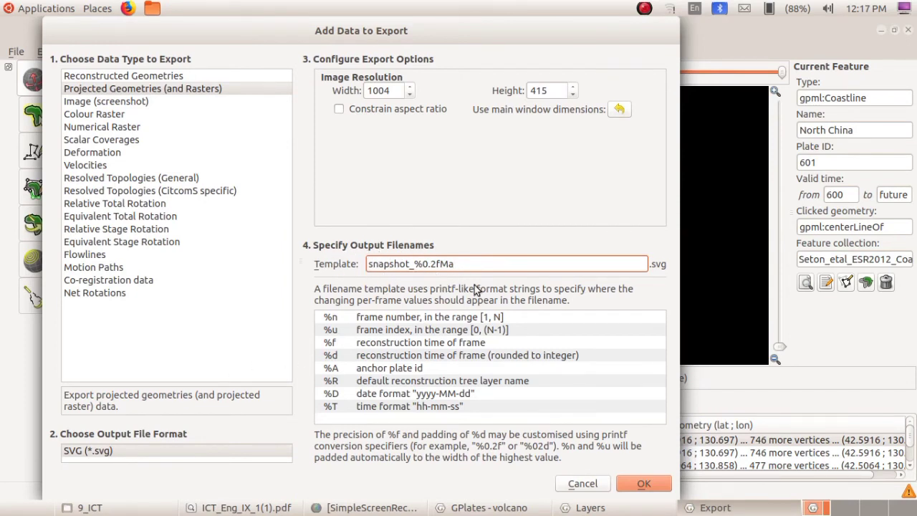
pyautogui.click(641, 484)
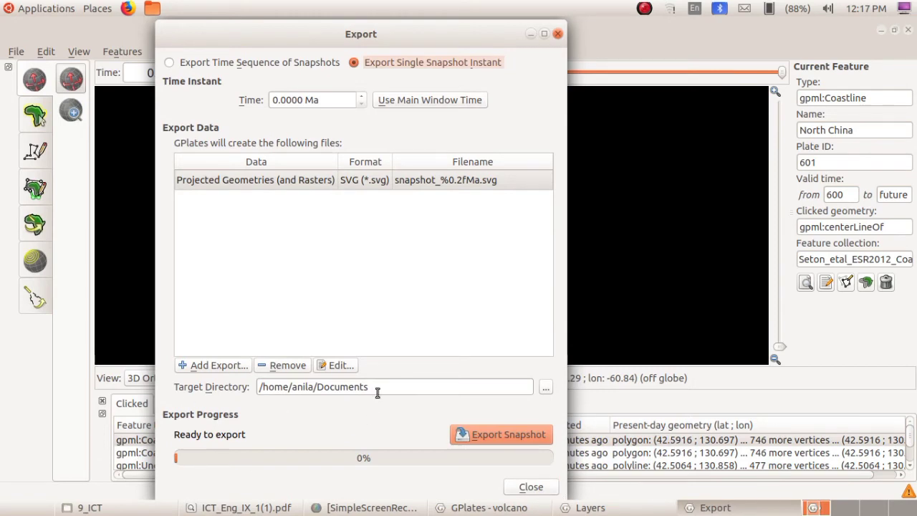
# Step: Export snapshot_0.00Ma.svg into the Documents > 2020-21 > students_work 9 folder
pyautogui.click(545, 388)
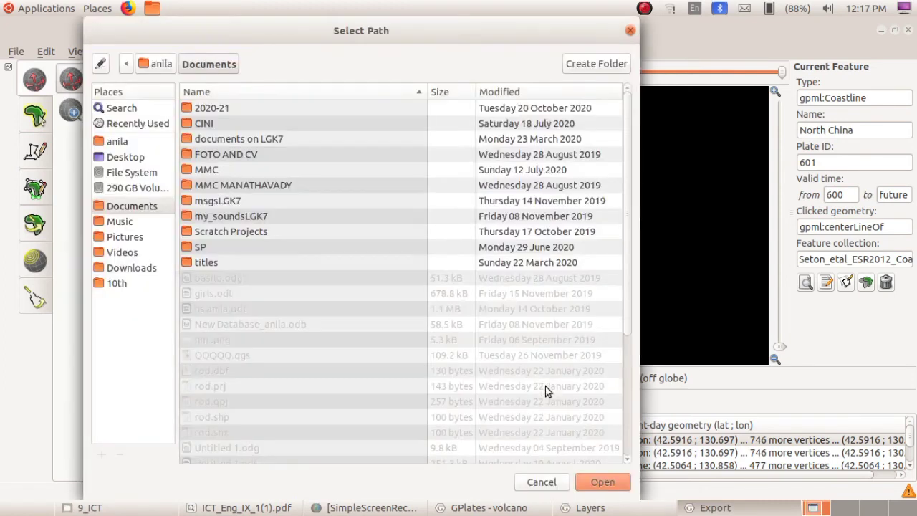
pyautogui.doubleClick(237, 108)
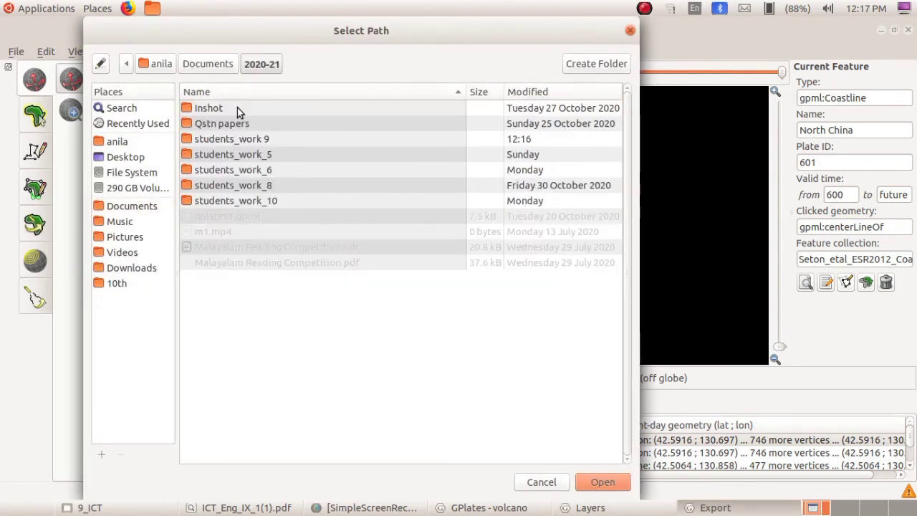
pyautogui.click(254, 141)
pyautogui.doubleClick(254, 140)
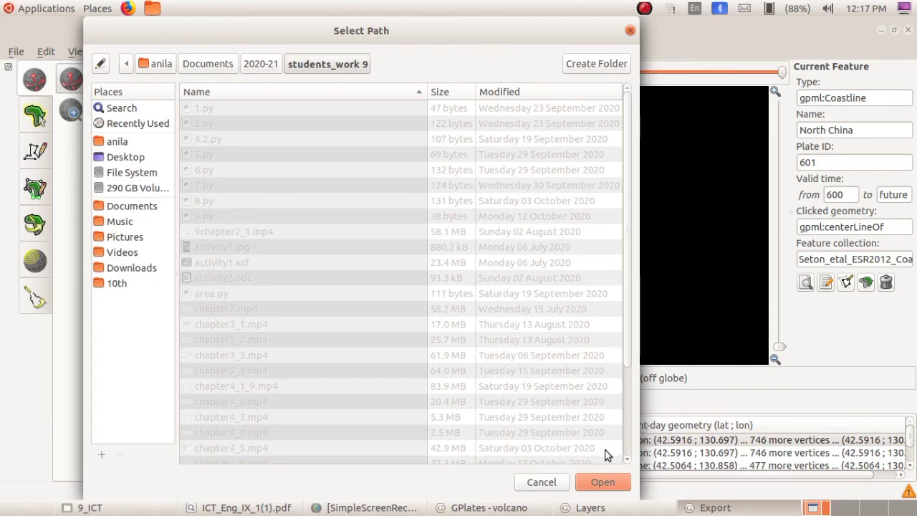
pyautogui.click(605, 479)
pyautogui.click(527, 433)
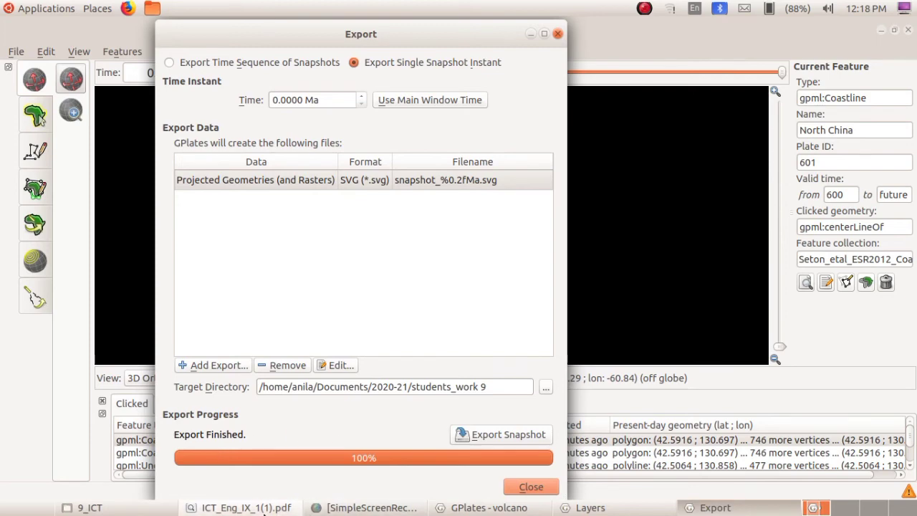
# Step: Return to ICT_Eng_IX_1(1).pdf and read down to 'An aid for learning geometry' on page 62
pyautogui.click(263, 507)
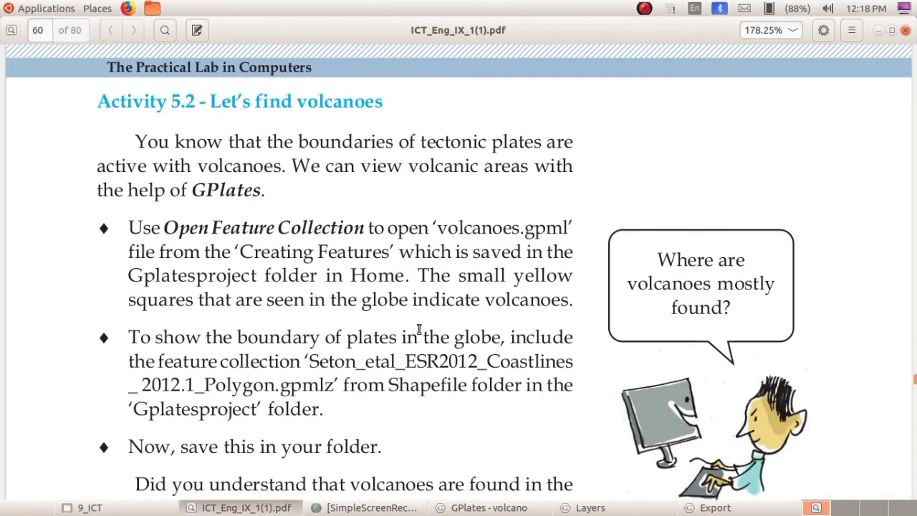
pyautogui.scroll(-15, 419, 329)
pyautogui.scroll(-10, 419, 329)
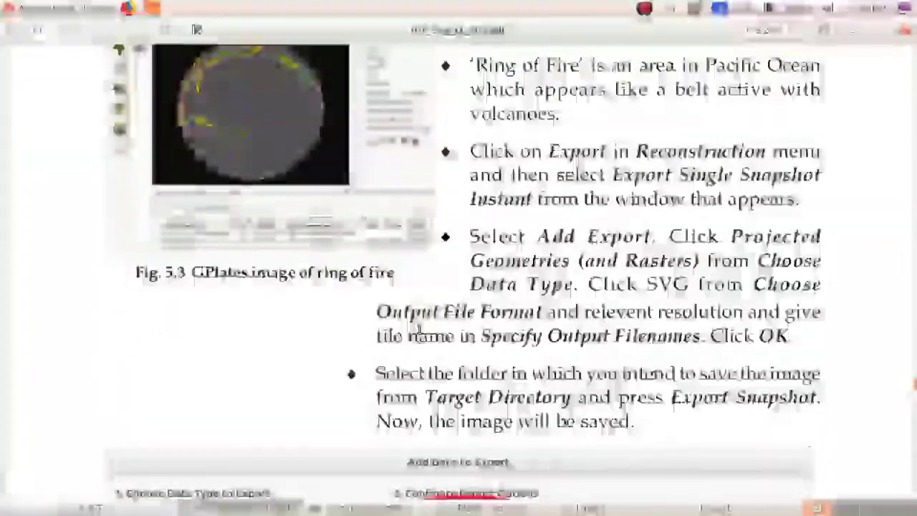
pyautogui.scroll(-12, 419, 329)
pyautogui.scroll(-15, 419, 329)
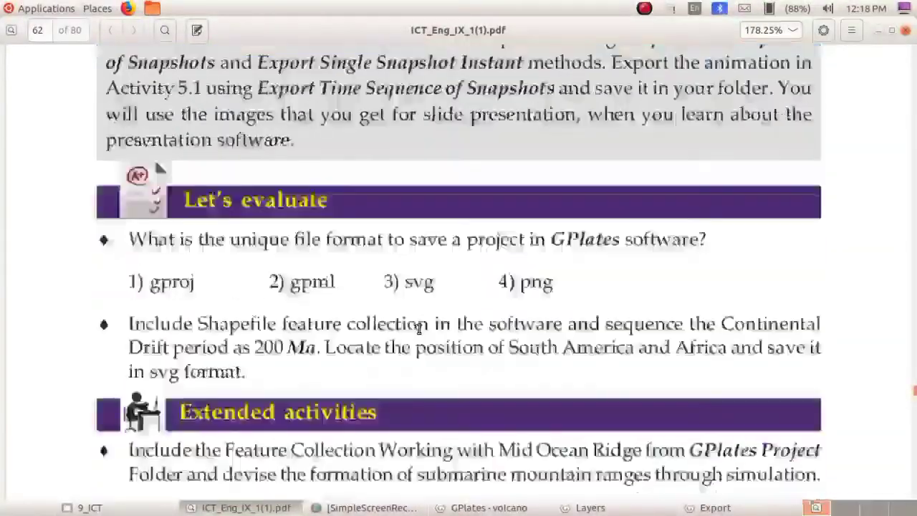
pyautogui.scroll(-3, 419, 329)
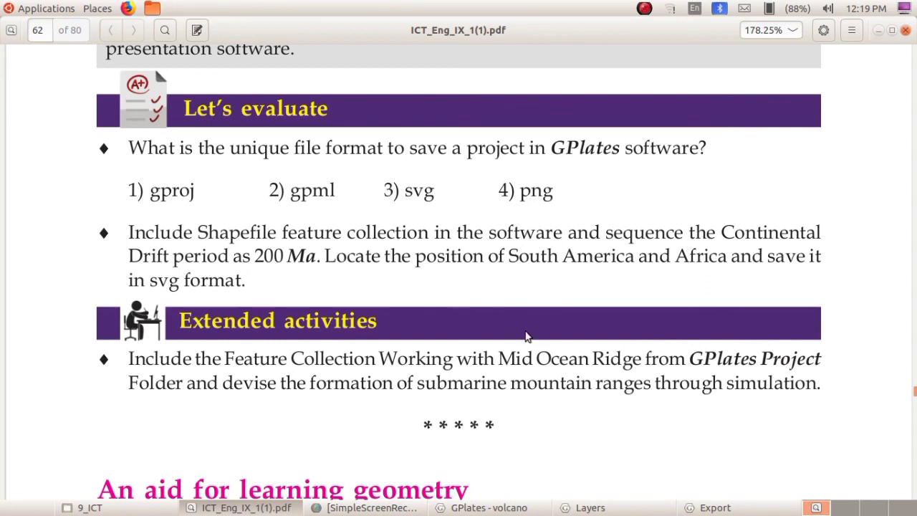
pyautogui.scroll(-1, 535, 334)
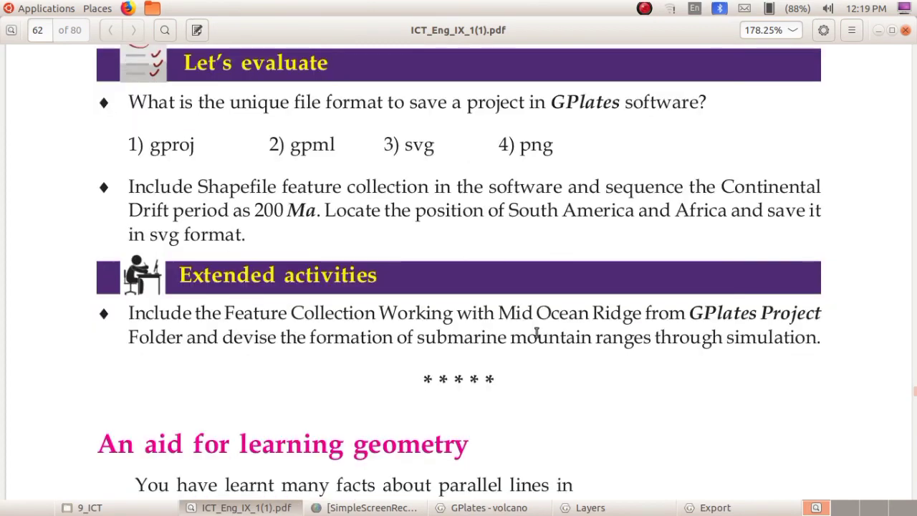
pyautogui.scroll(-4, 535, 333)
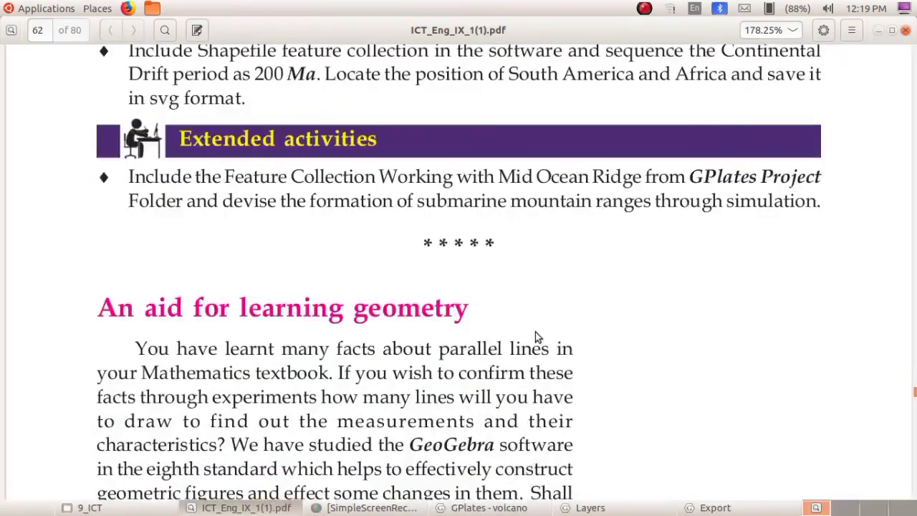
pyautogui.scroll(-3, 536, 332)
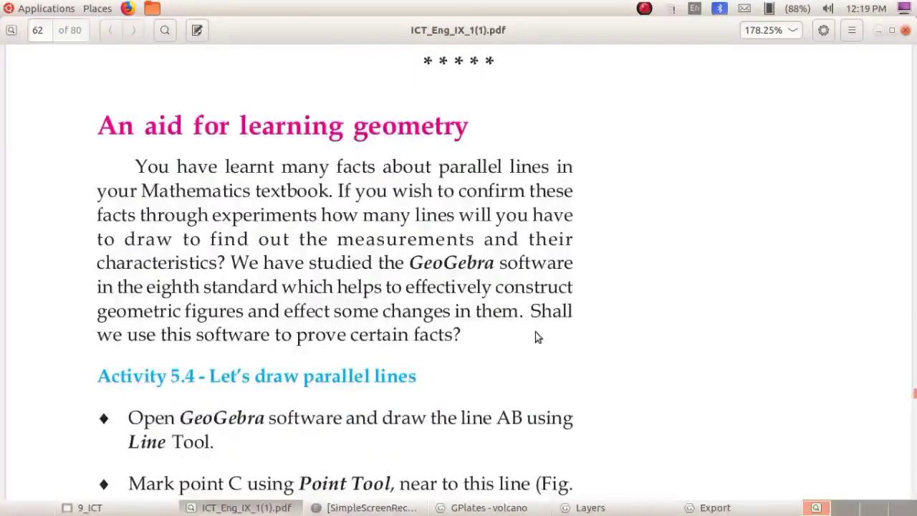
pyautogui.scroll(-1, 537, 336)
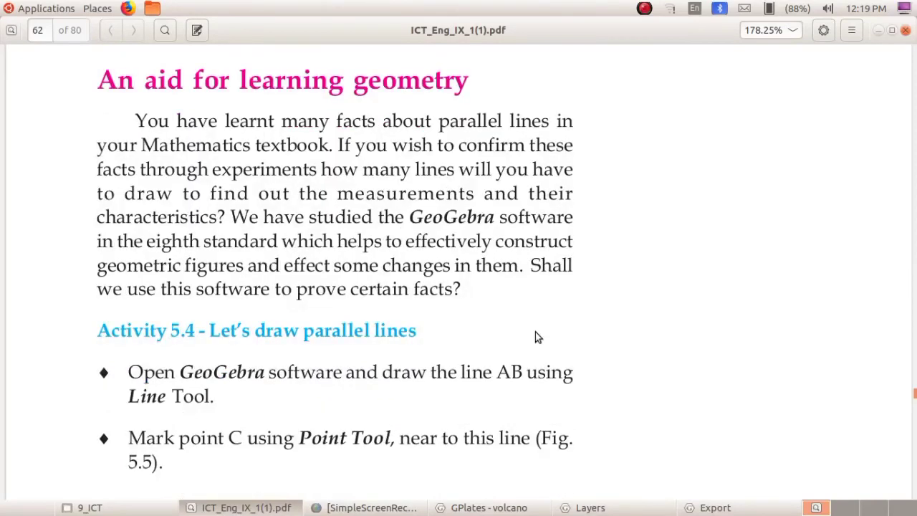